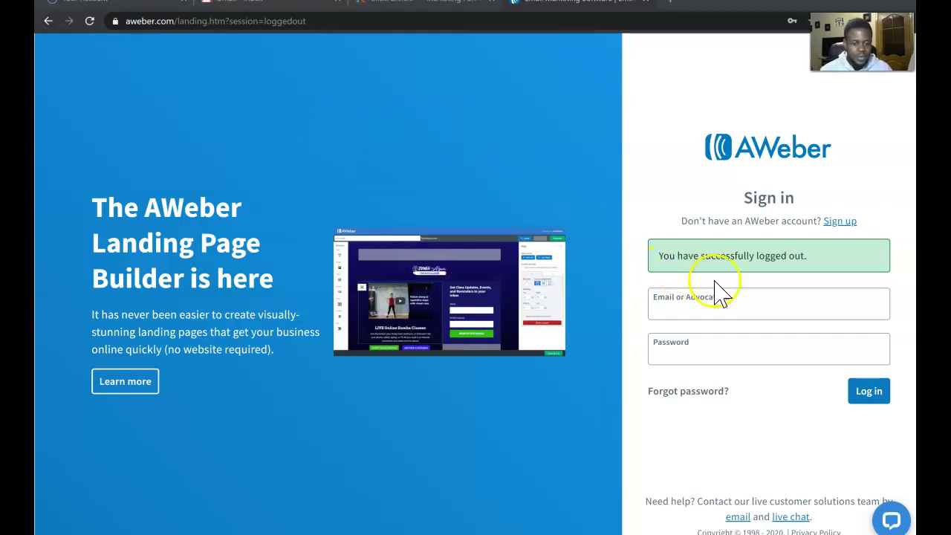
Log in to the AWeber account with the account email and password.
click(724, 306)
click(721, 312)
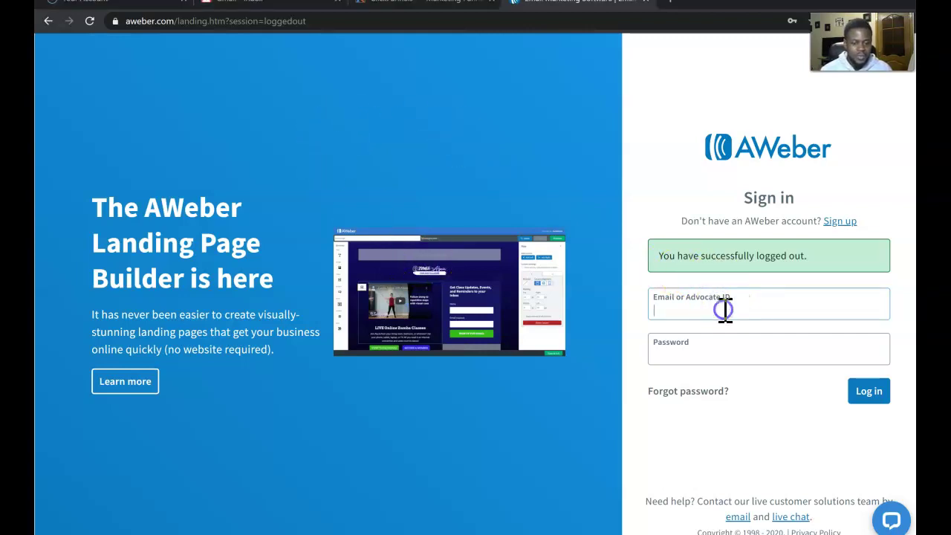
click(716, 340)
click(859, 390)
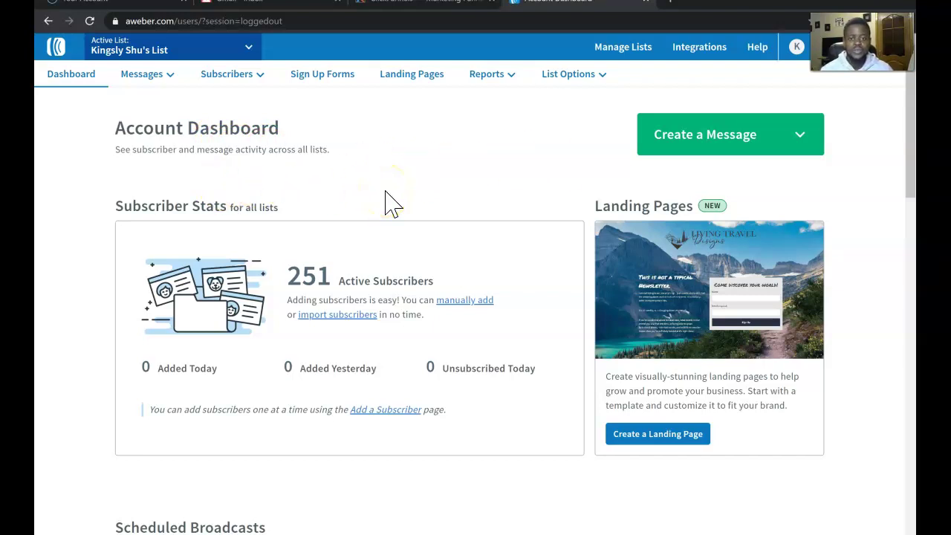
Start creating a new list with the company-domain sender address and proceed to the list's name.
click(618, 52)
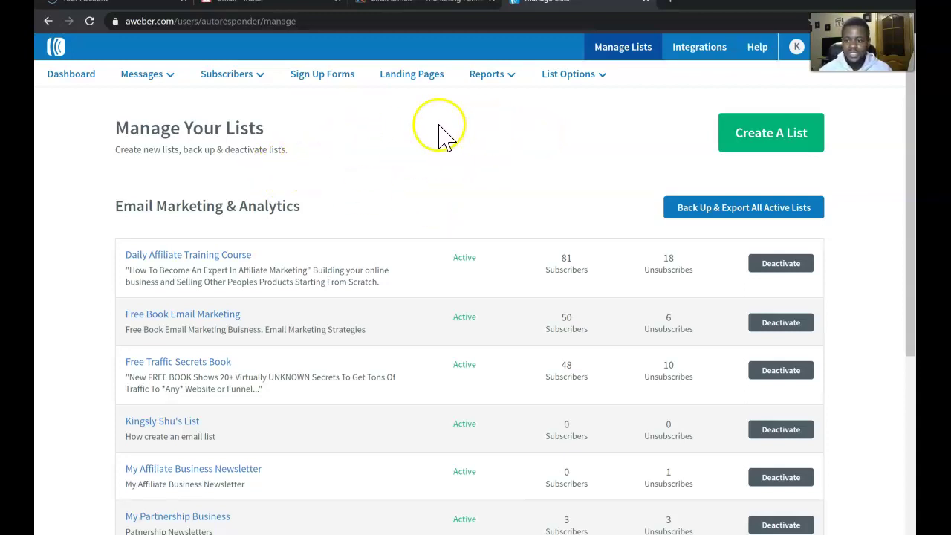
click(774, 136)
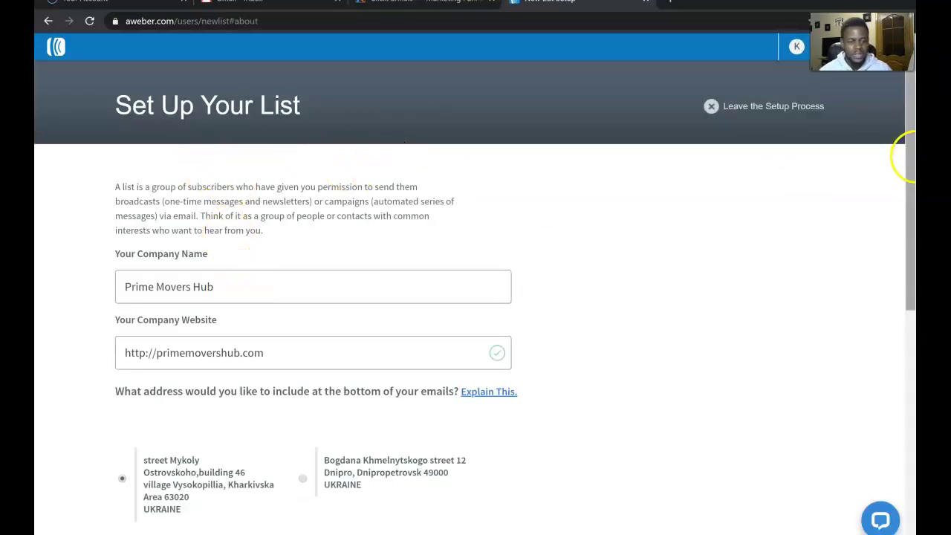
scroll(889, 237, down, 2)
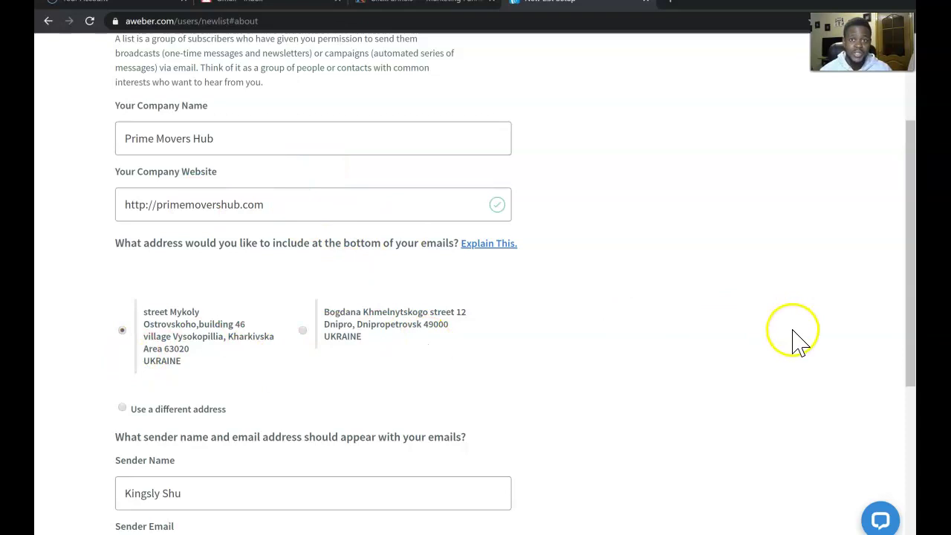
drag(907, 349, 897, 439)
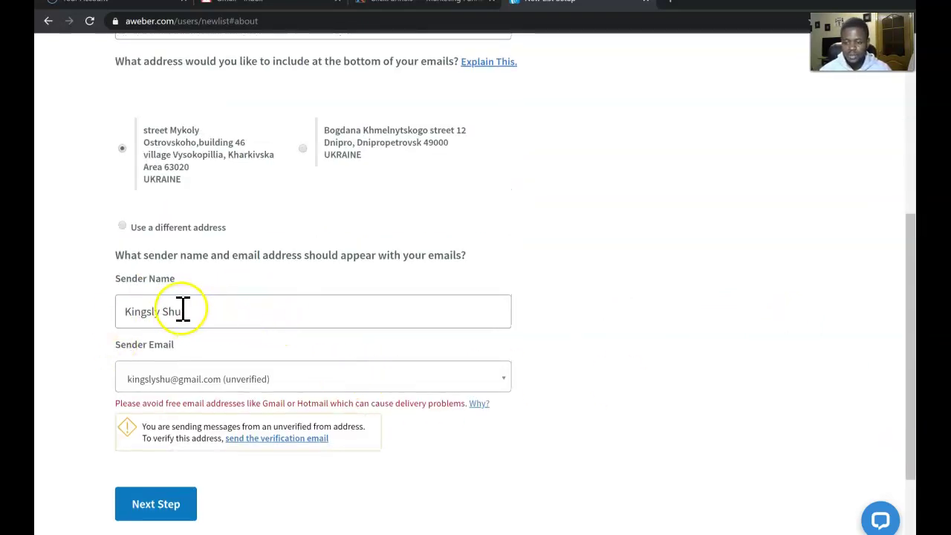
click(304, 384)
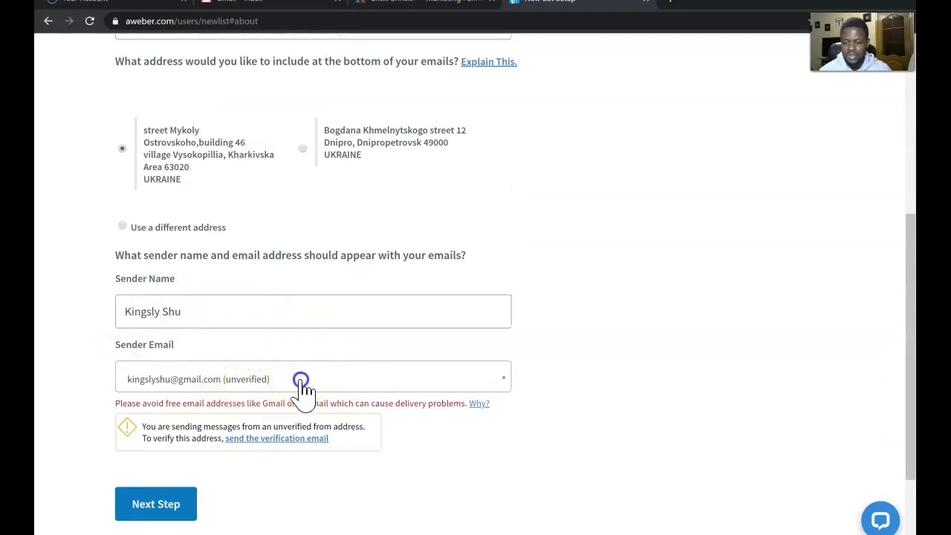
click(234, 459)
click(141, 451)
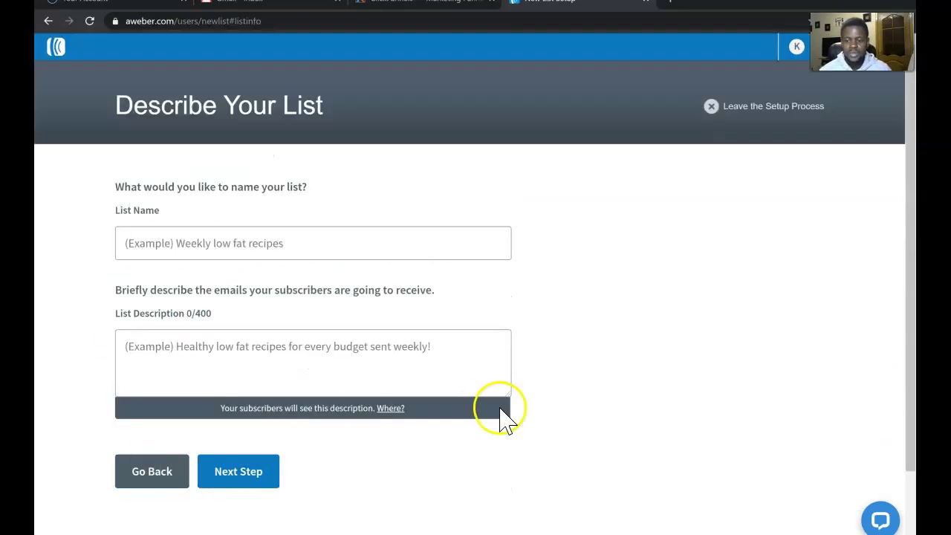
click(220, 248)
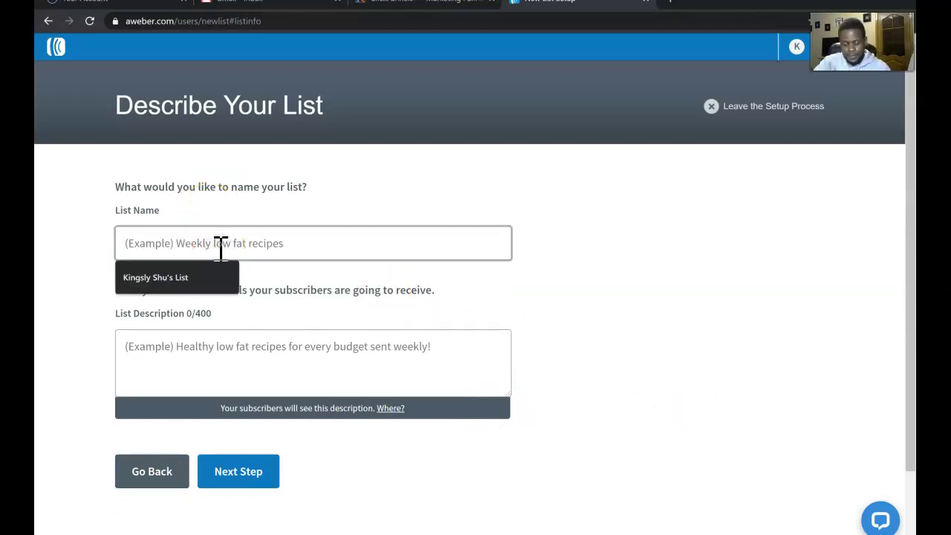
text(My Email)
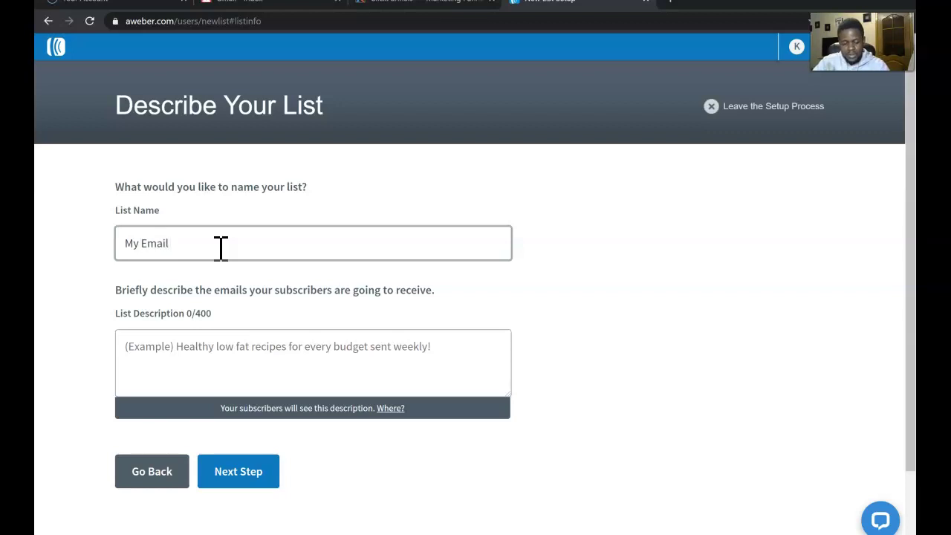
key(BackSpace)
key(BackSpace)
key(BackSpace)
key(BackSpace)
key(BackSpace)
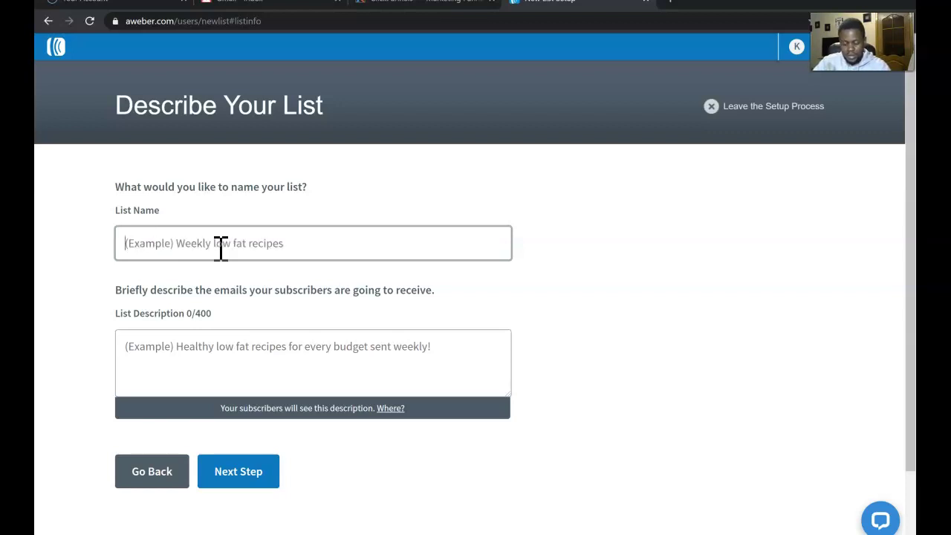
Name the list "My first Campaign", describe it as "My first campaign list", and continue to the confirmation message.
text(My first Campaign)
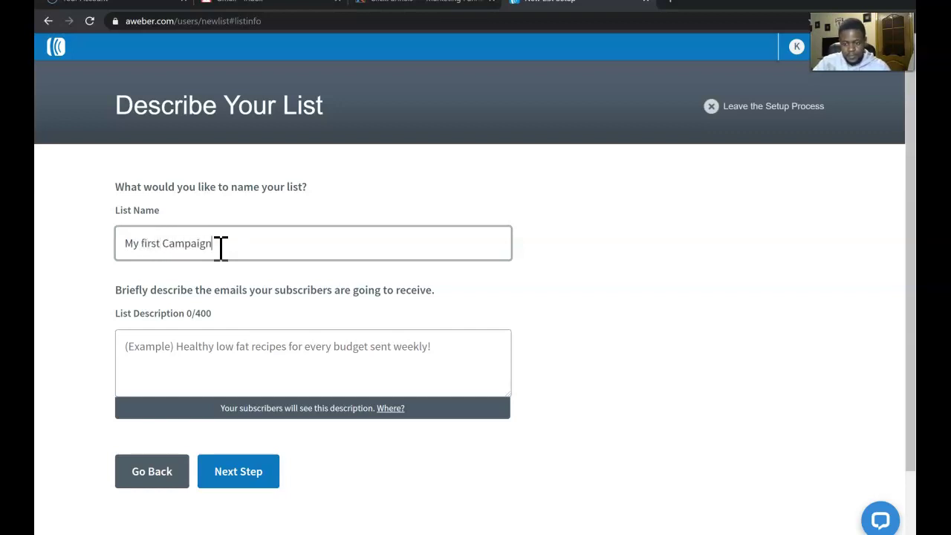
click(211, 373)
text(My)
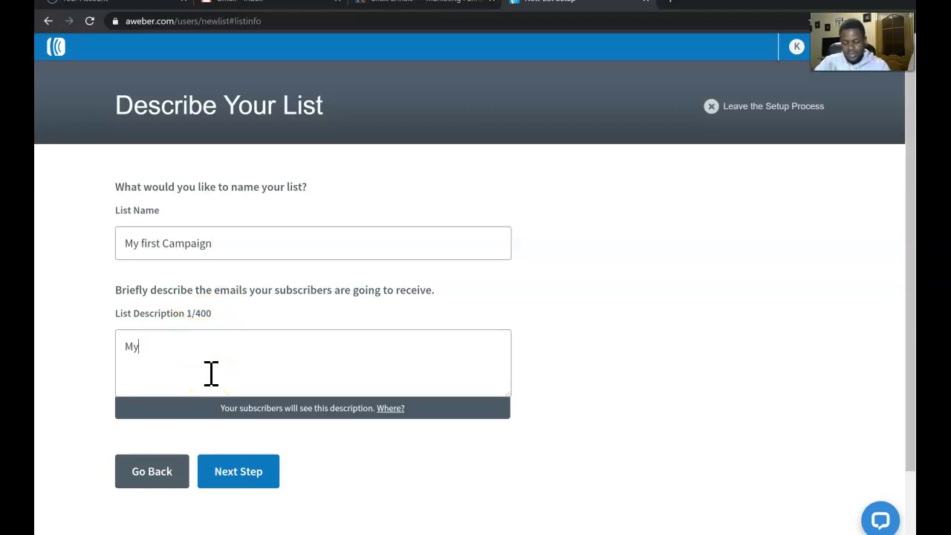
text( first campa)
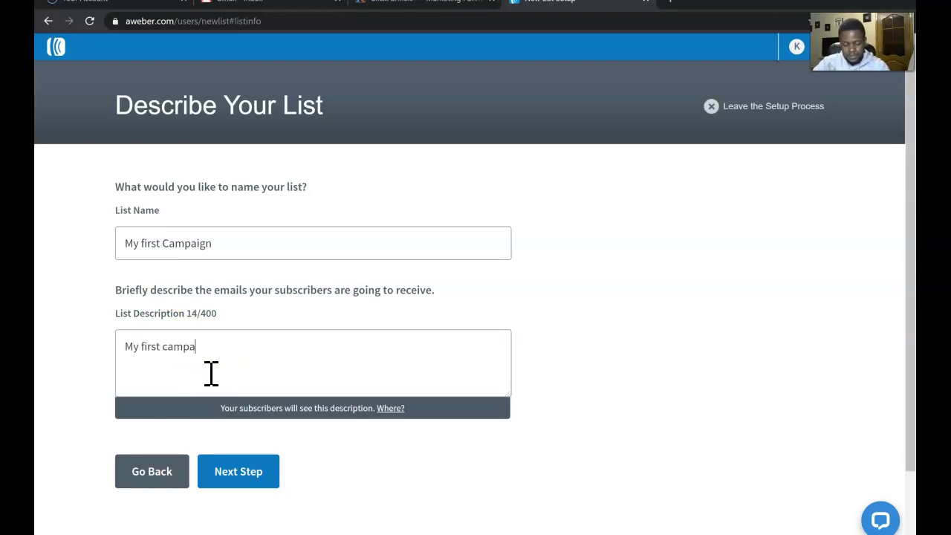
text(ign list)
click(246, 468)
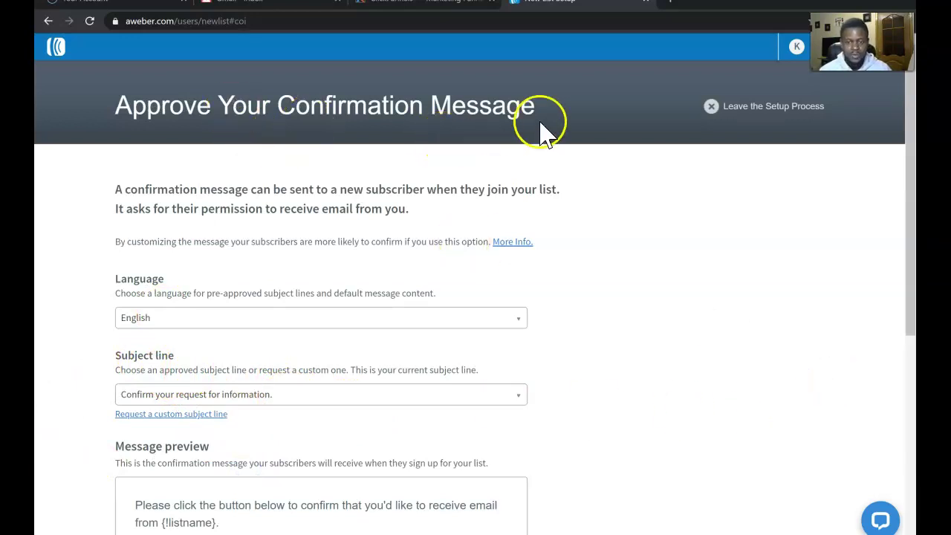
Review the English confirmation message, approve it and create the list.
drag(913, 200, 913, 276)
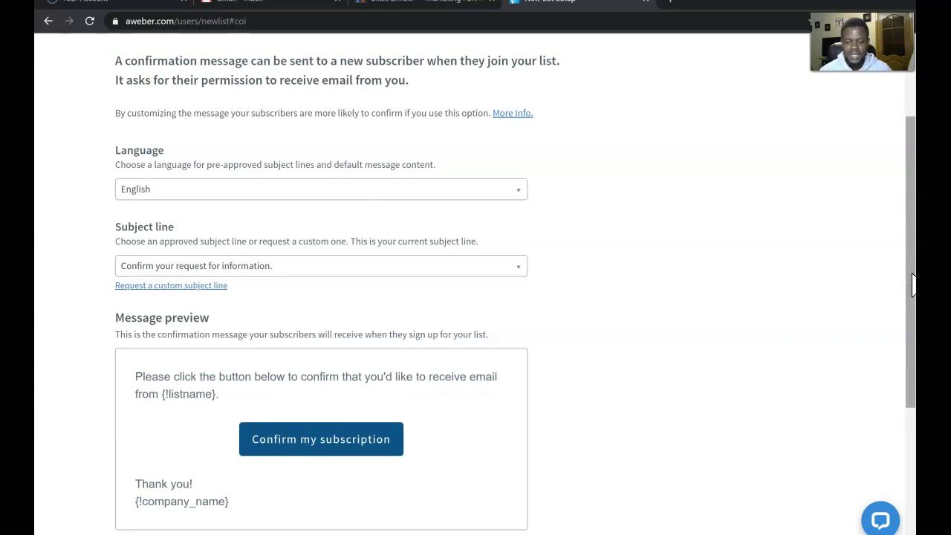
drag(908, 256, 913, 276)
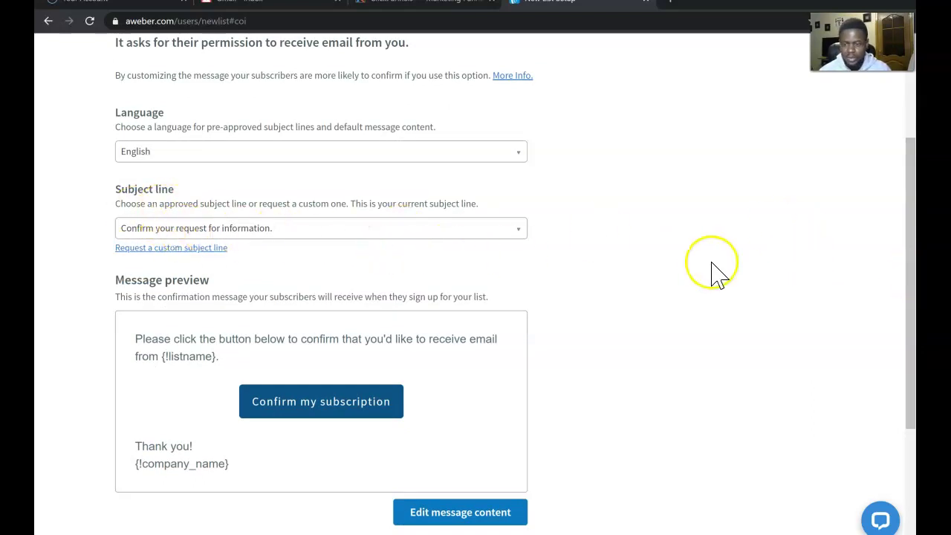
drag(907, 272, 893, 361)
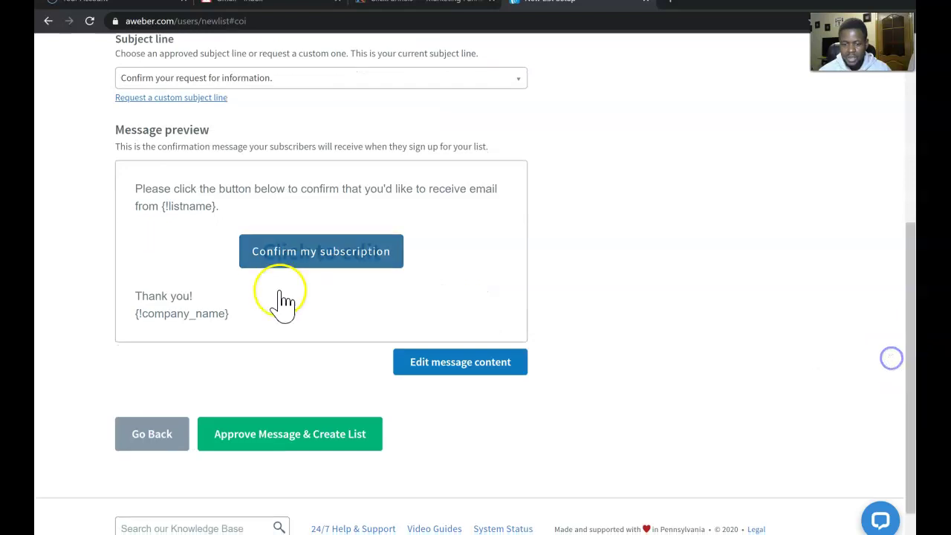
click(275, 438)
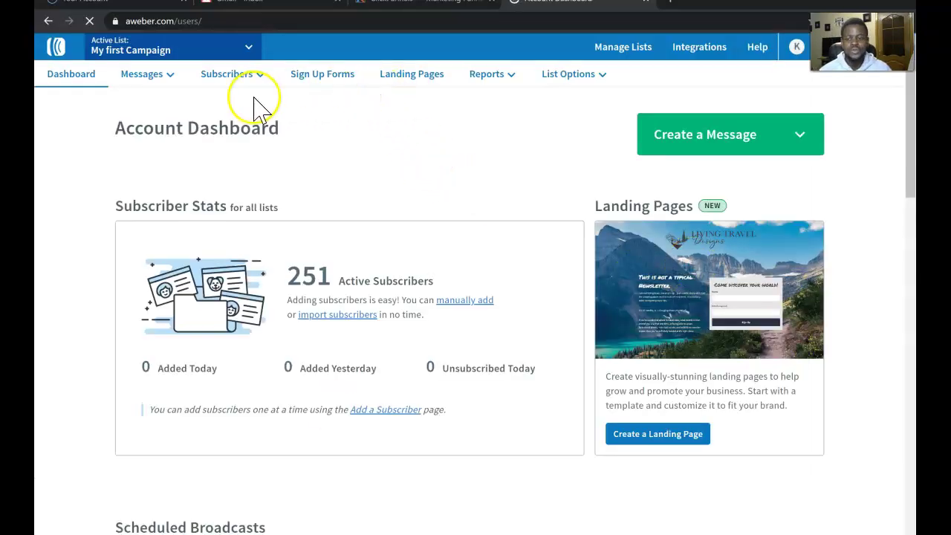
Create a sign-up form for the new list, save its default Name and Email design, and continue to the form settings.
click(315, 84)
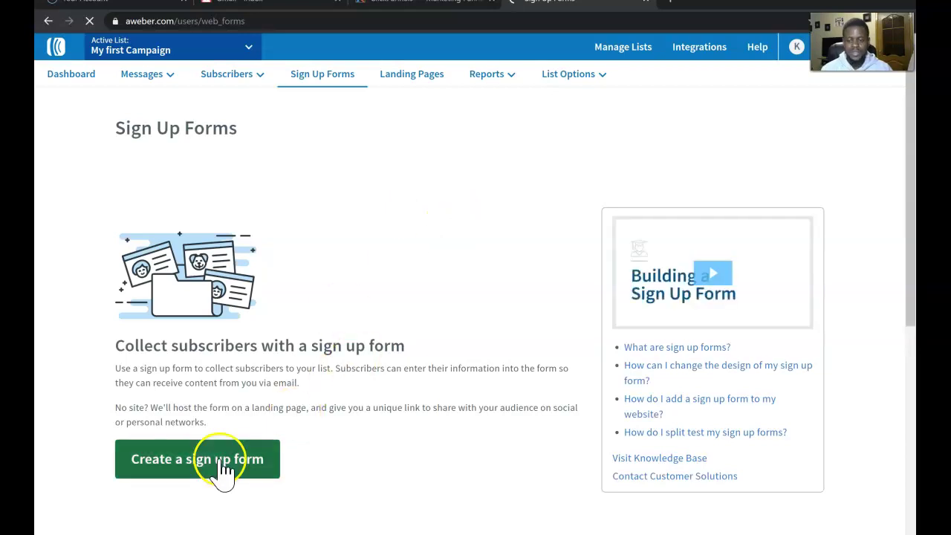
click(223, 465)
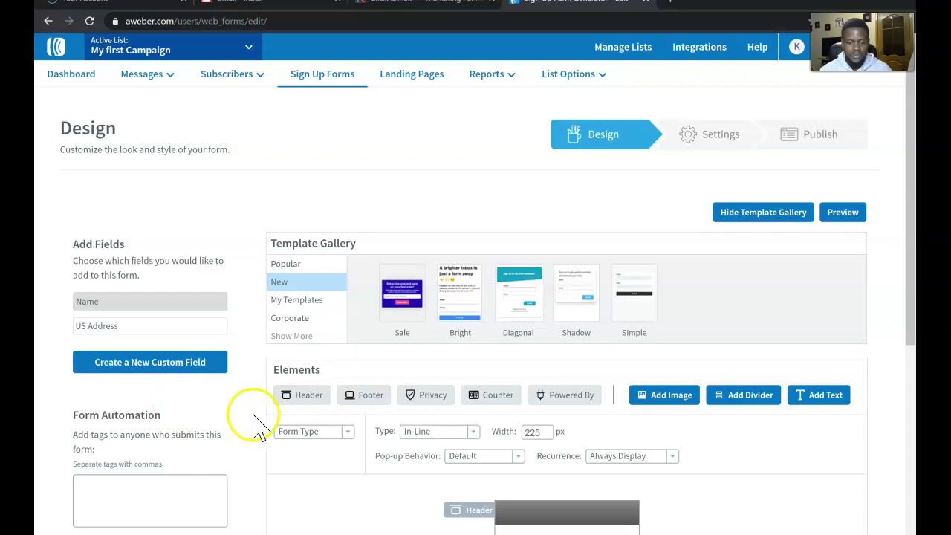
drag(909, 191, 905, 286)
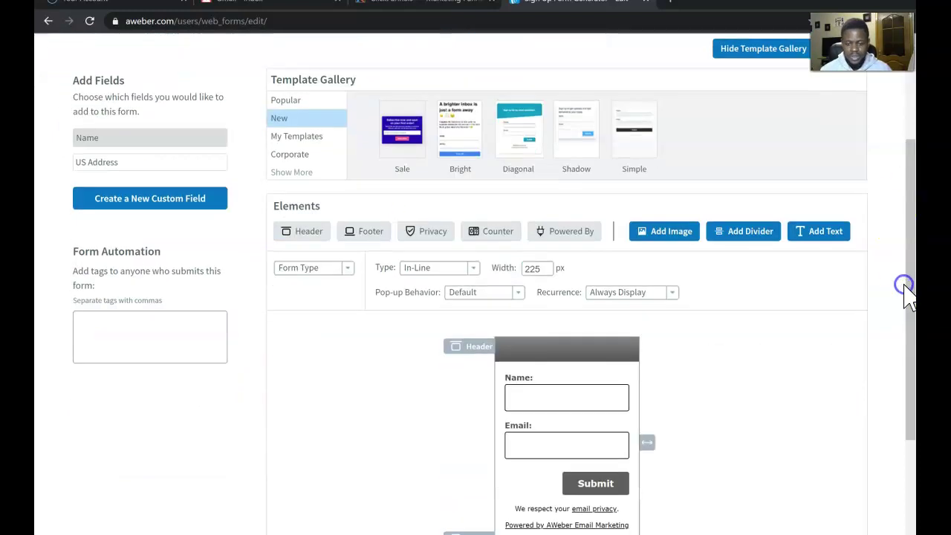
drag(907, 368, 902, 408)
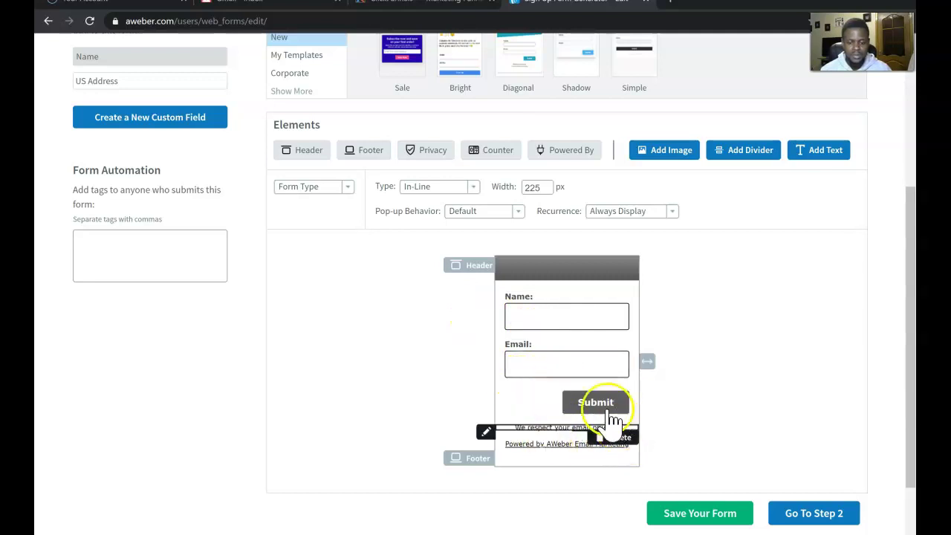
click(740, 520)
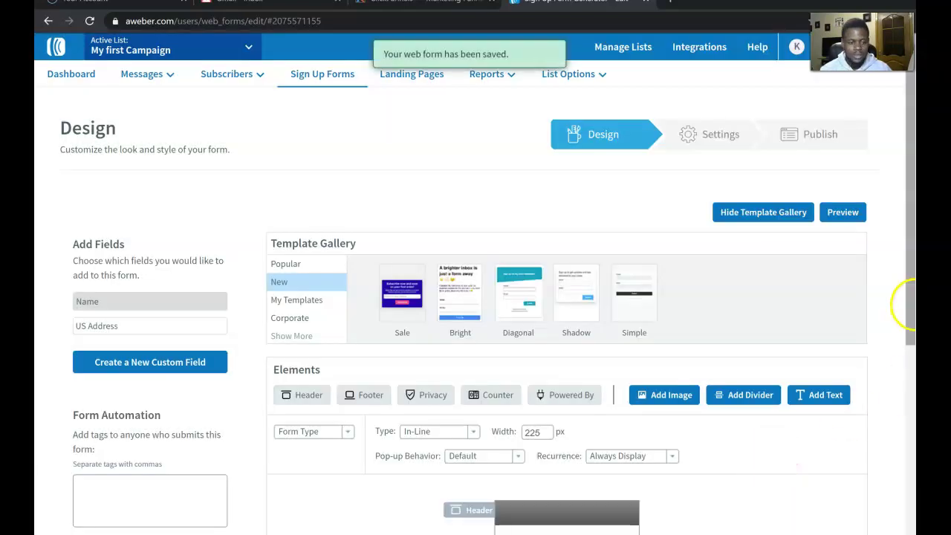
drag(908, 305, 900, 408)
click(821, 431)
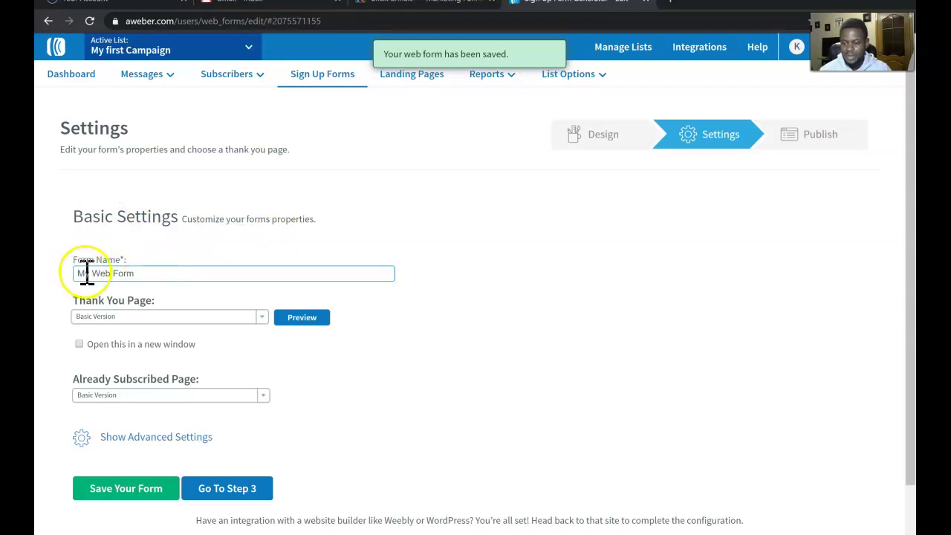
Name the sign-up form "My first campaign", save it, and continue to the publishing stage.
click(172, 274)
key(BackSpace)
key(BackSpace)
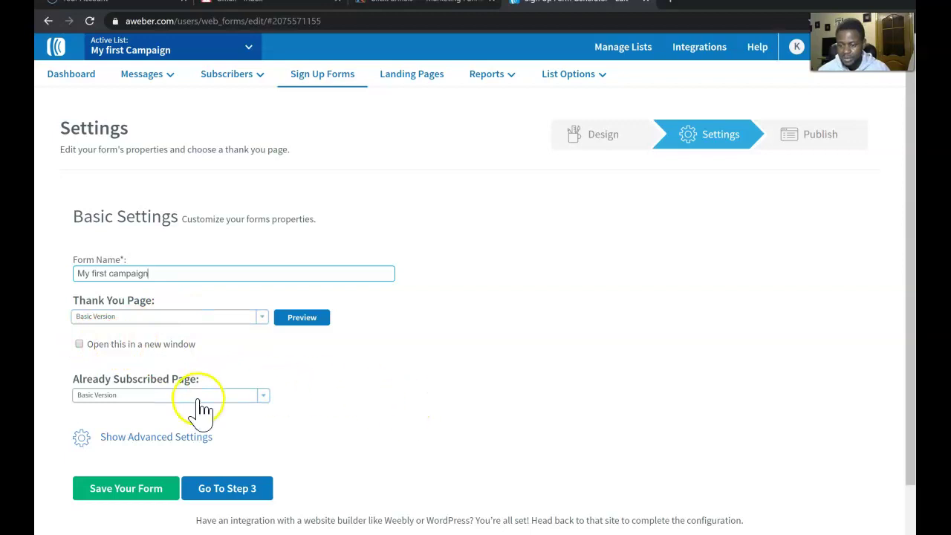
click(248, 405)
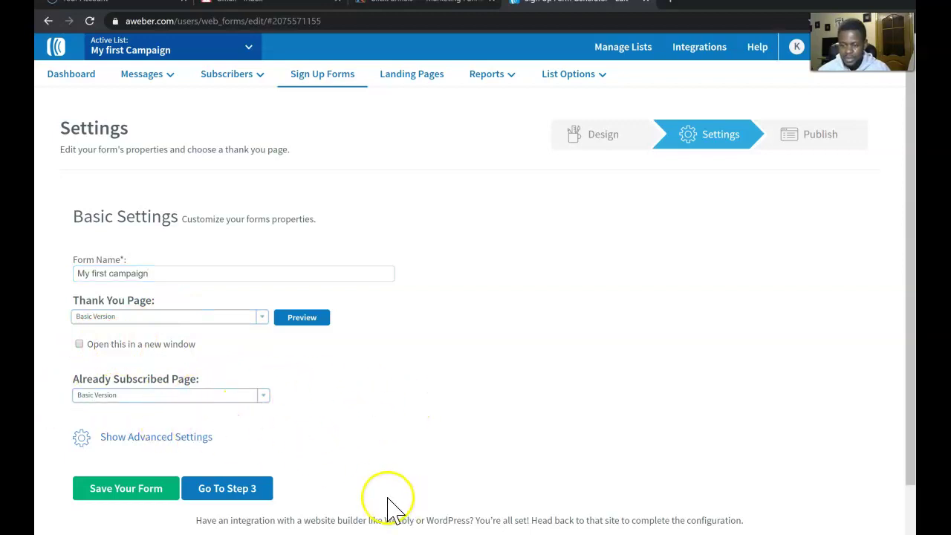
click(125, 490)
click(245, 493)
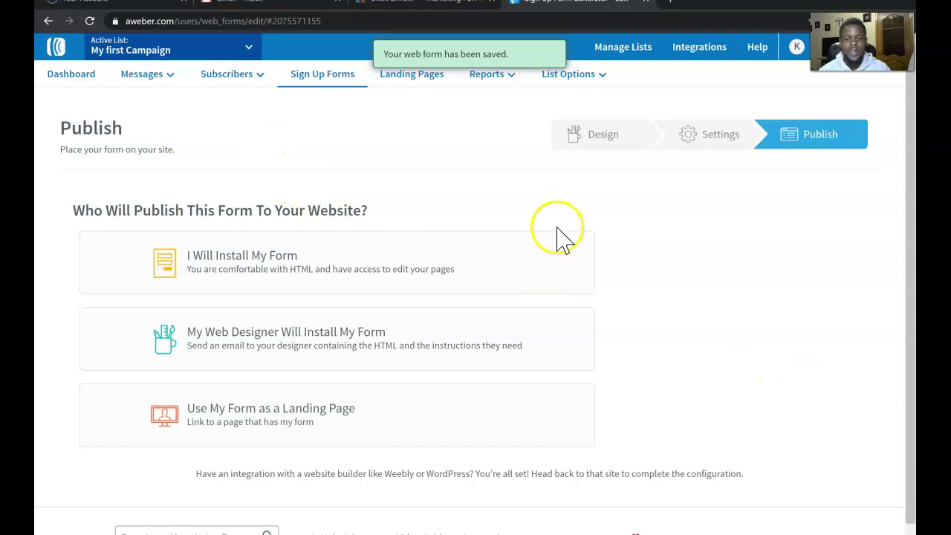
Open the list settings and review the list name, description, sender details, contact address and notification options.
click(565, 81)
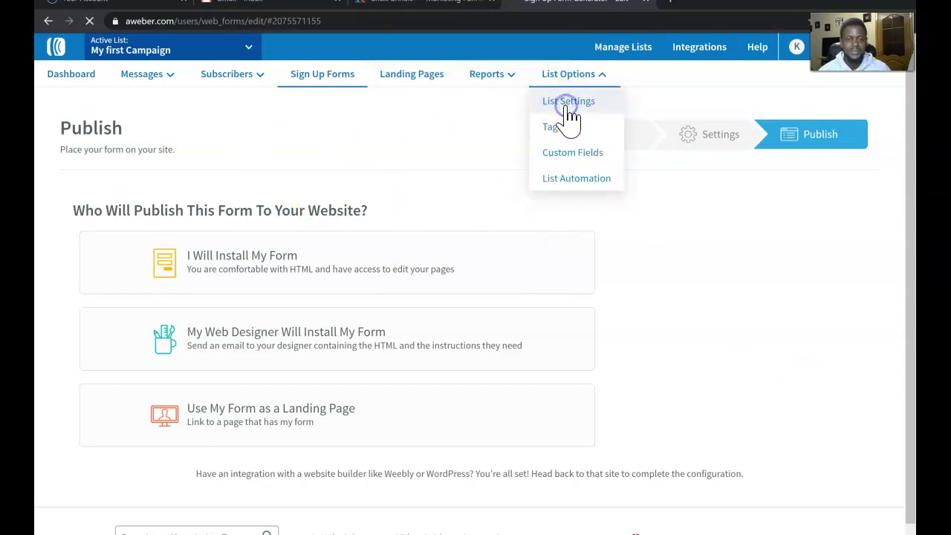
click(362, 262)
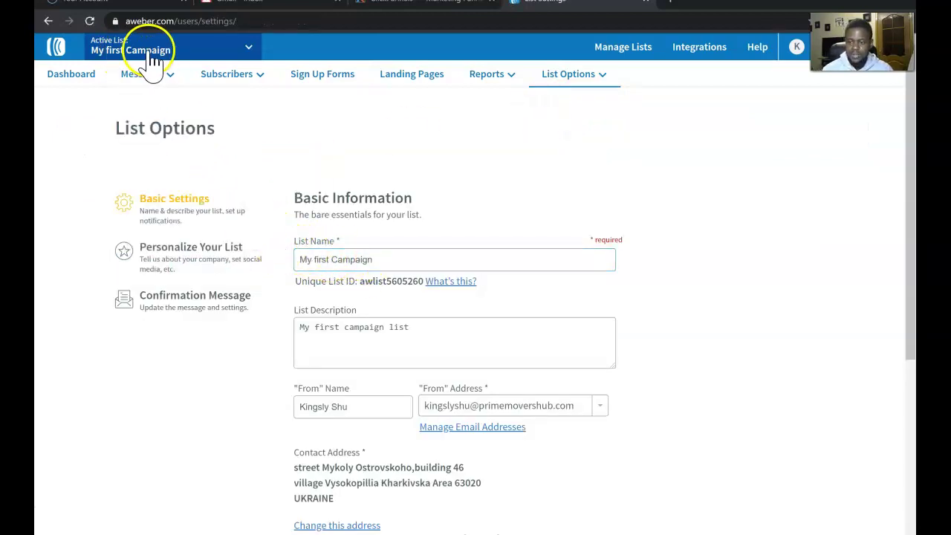
click(354, 256)
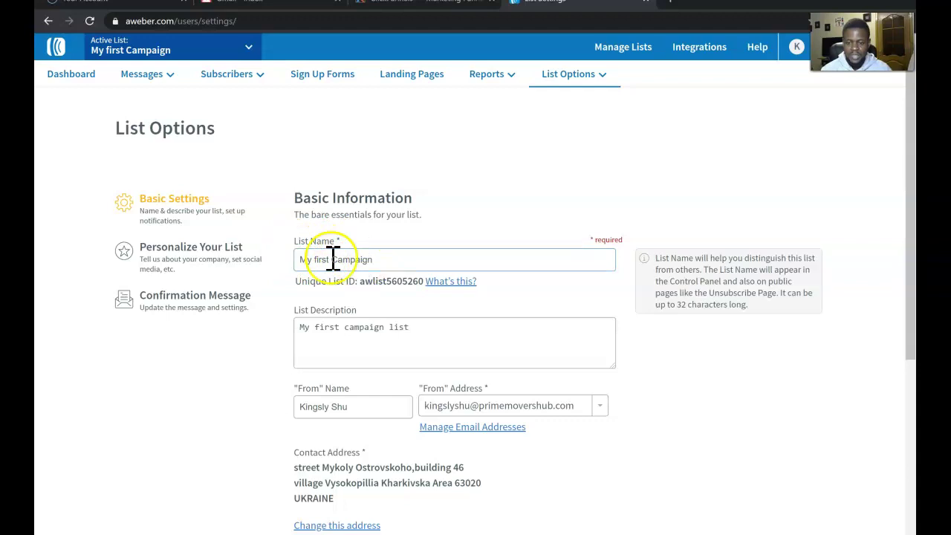
click(334, 328)
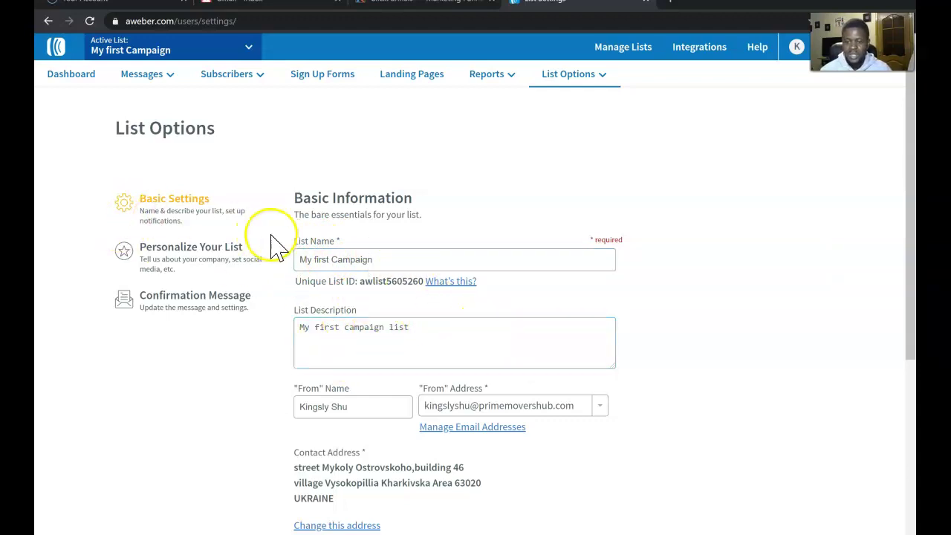
click(912, 272)
drag(912, 272, 891, 346)
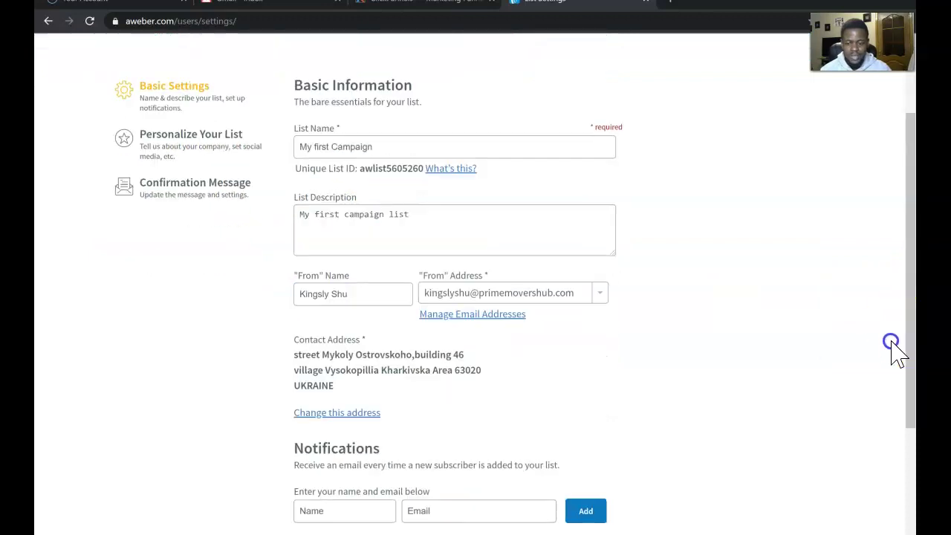
click(556, 301)
click(314, 301)
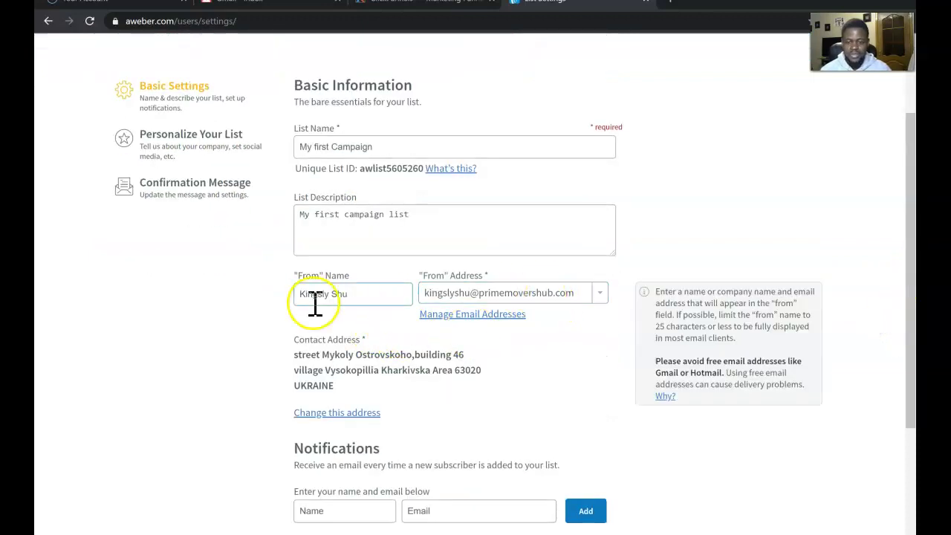
click(910, 323)
drag(910, 324, 882, 468)
click(338, 401)
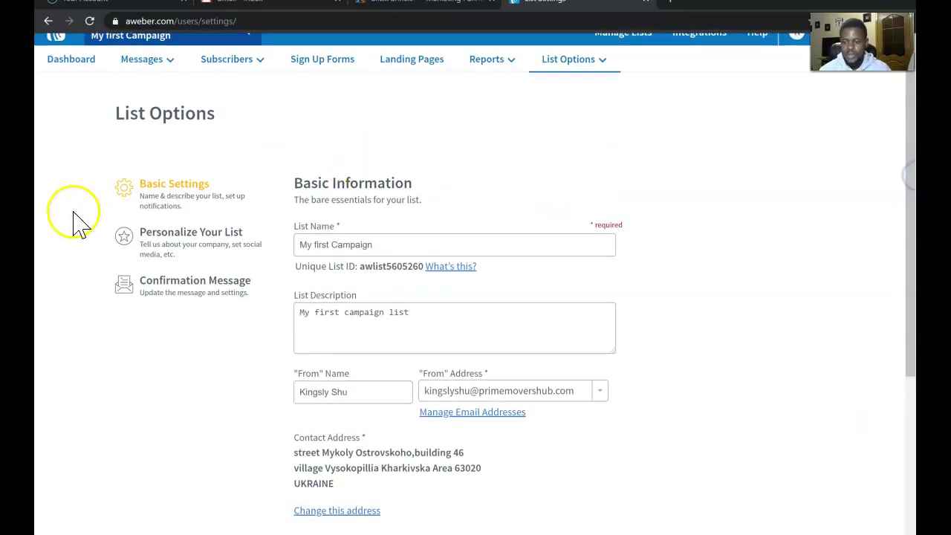
Open the list's personalization settings, review the company branding, social sharing and text snippet options, and save them.
click(171, 241)
drag(912, 290, 909, 204)
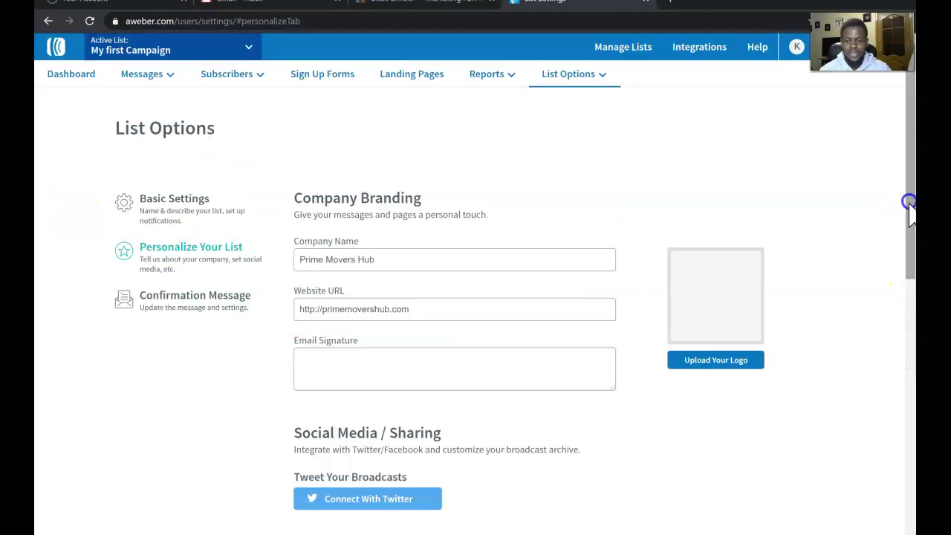
click(327, 312)
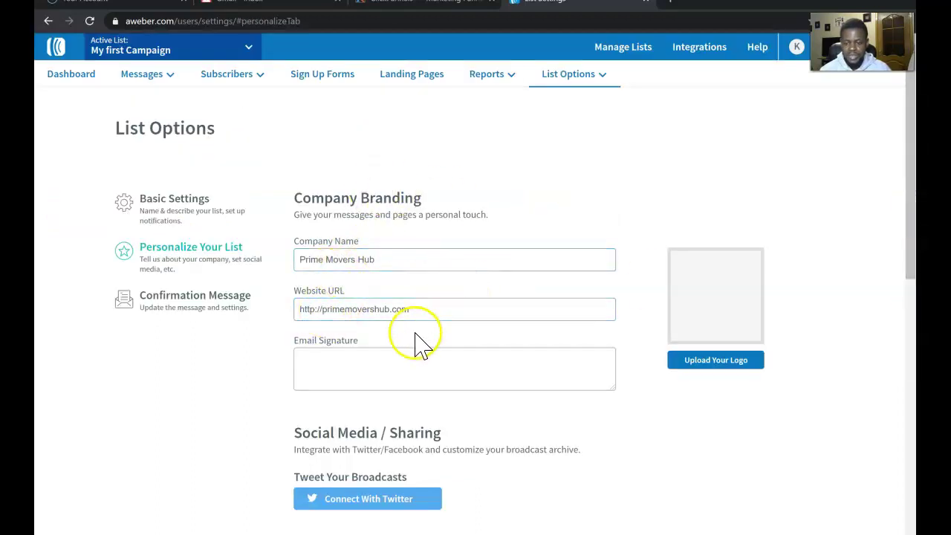
click(361, 360)
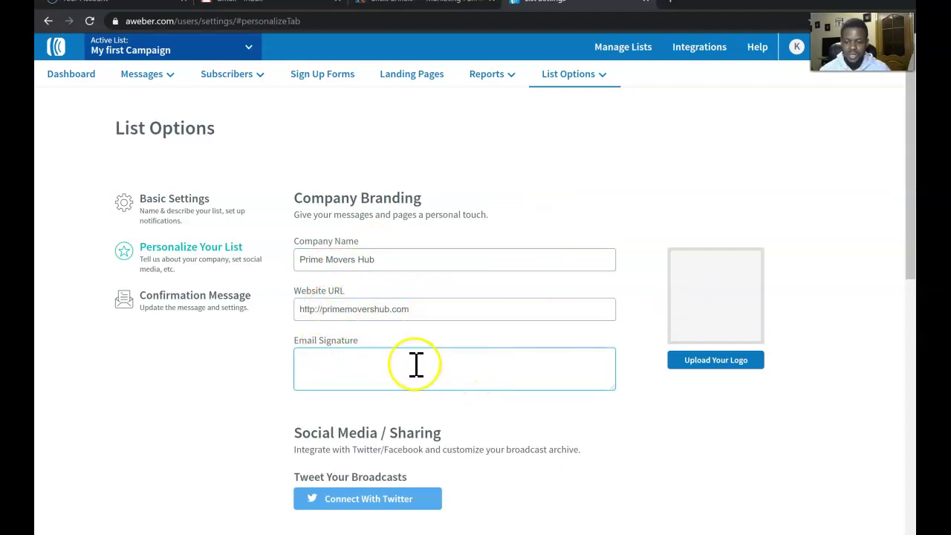
drag(913, 206, 907, 339)
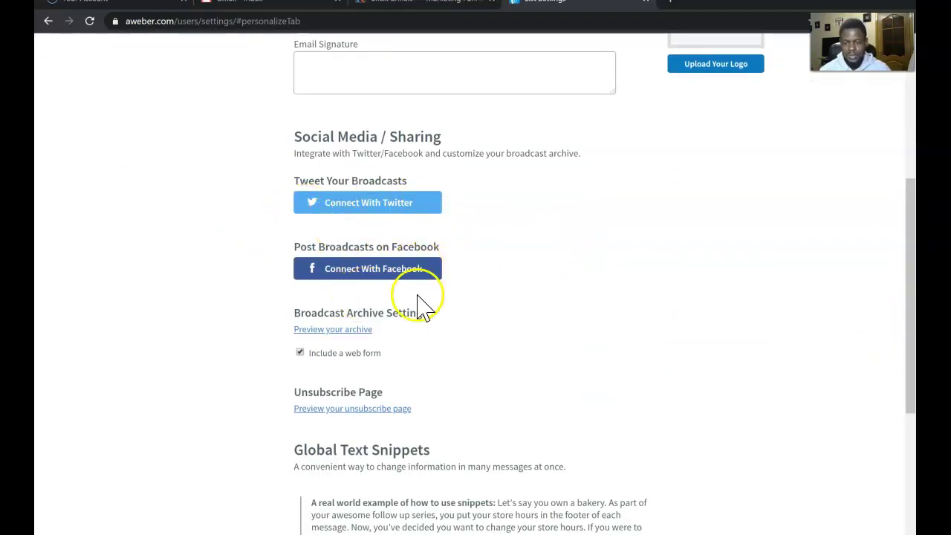
drag(913, 322, 907, 445)
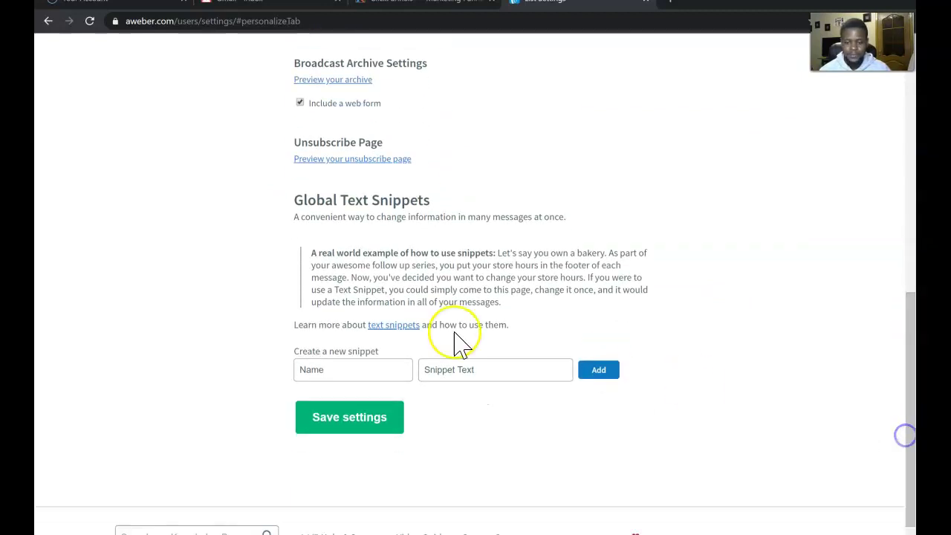
click(362, 419)
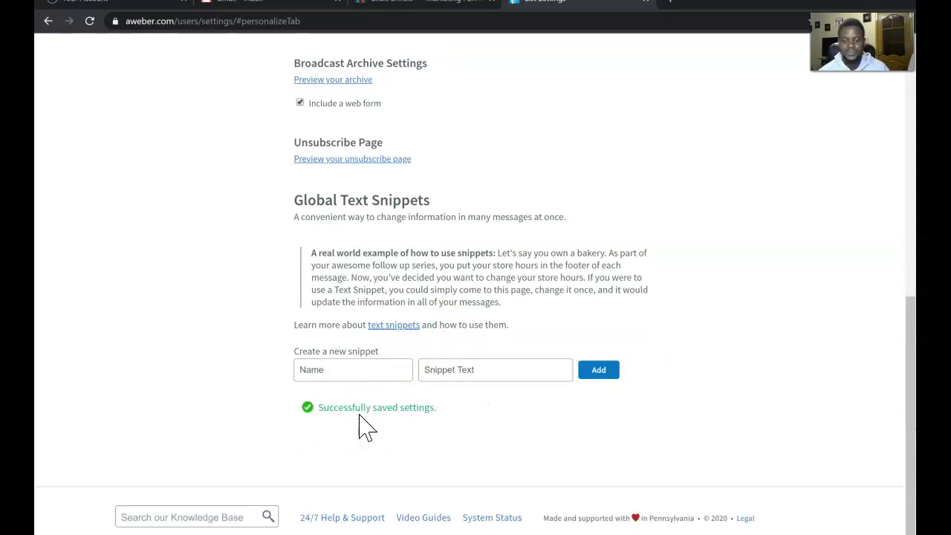
In the confirmation message settings, turn off the confirmation message for AWeber sign up forms and save the settings.
drag(909, 408, 910, 145)
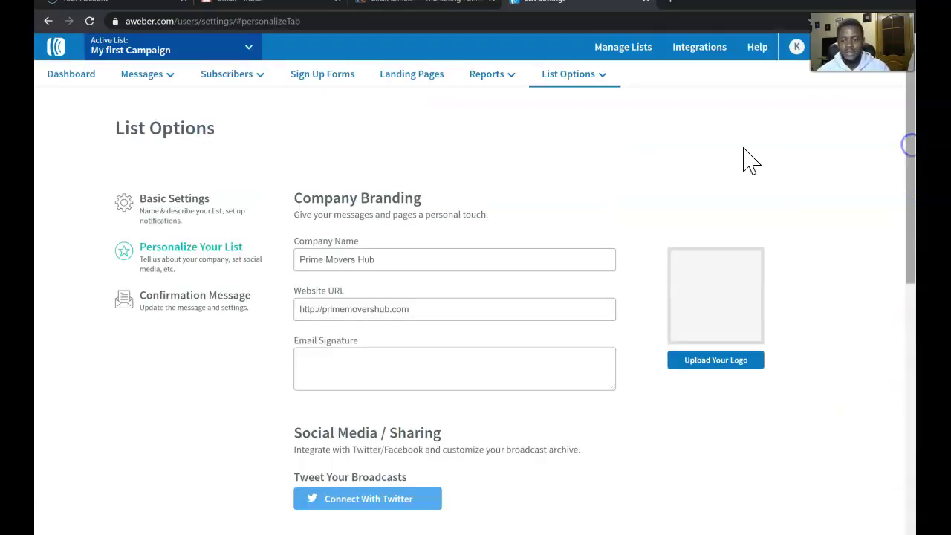
click(181, 300)
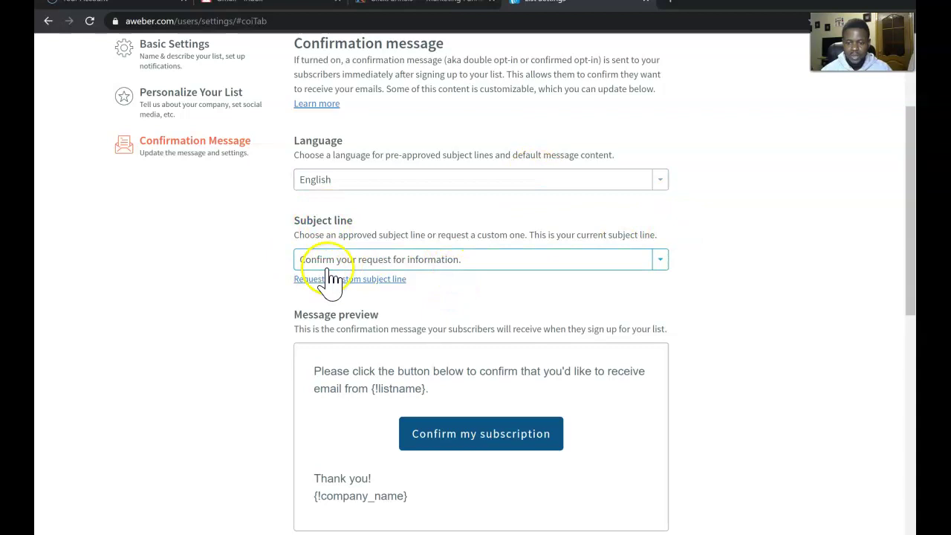
drag(908, 267, 910, 349)
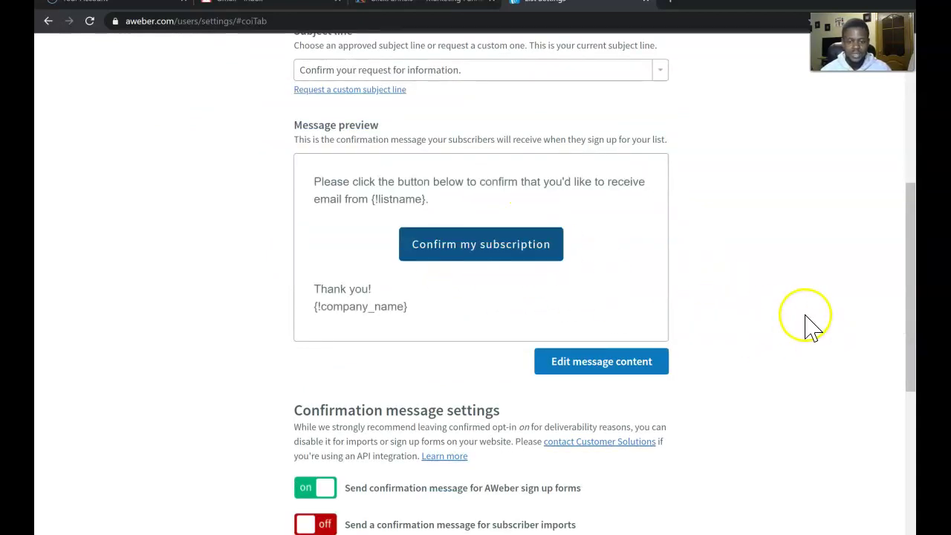
drag(908, 305, 908, 358)
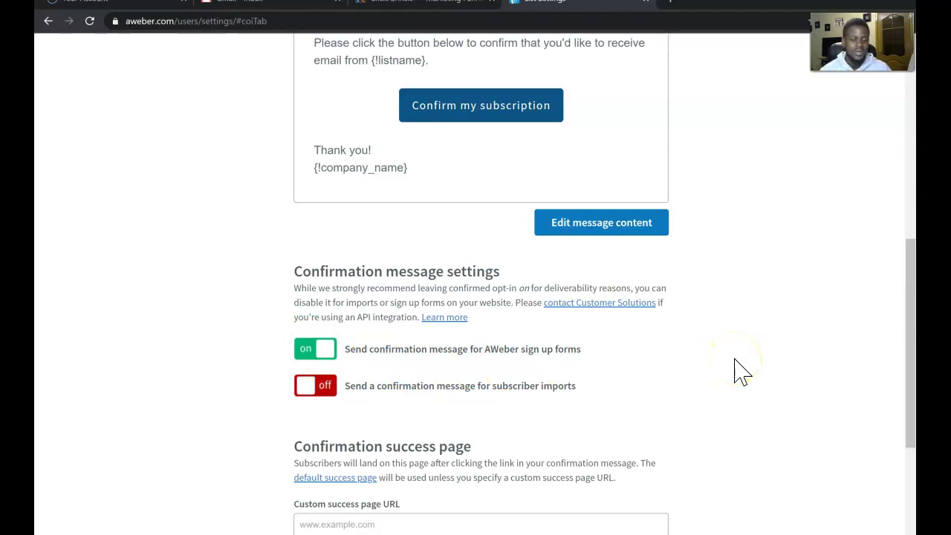
click(693, 345)
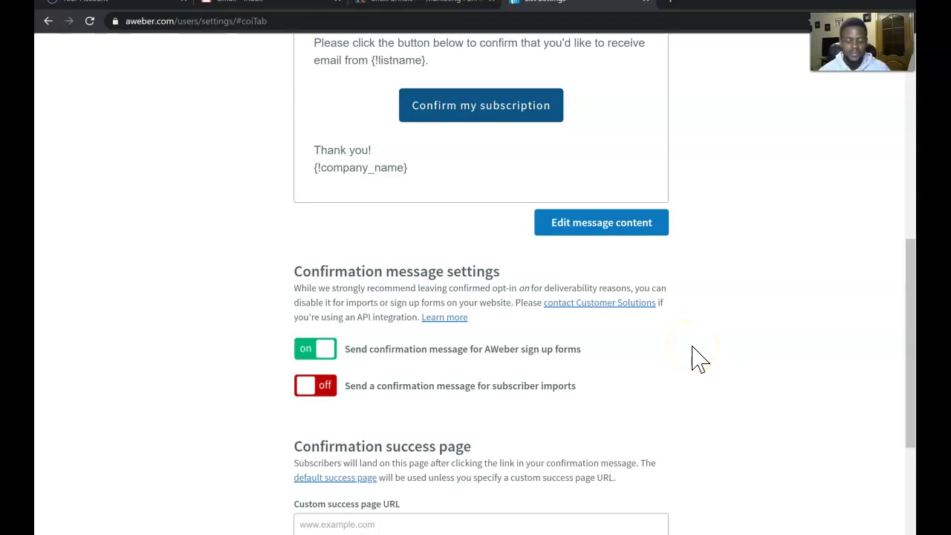
click(318, 354)
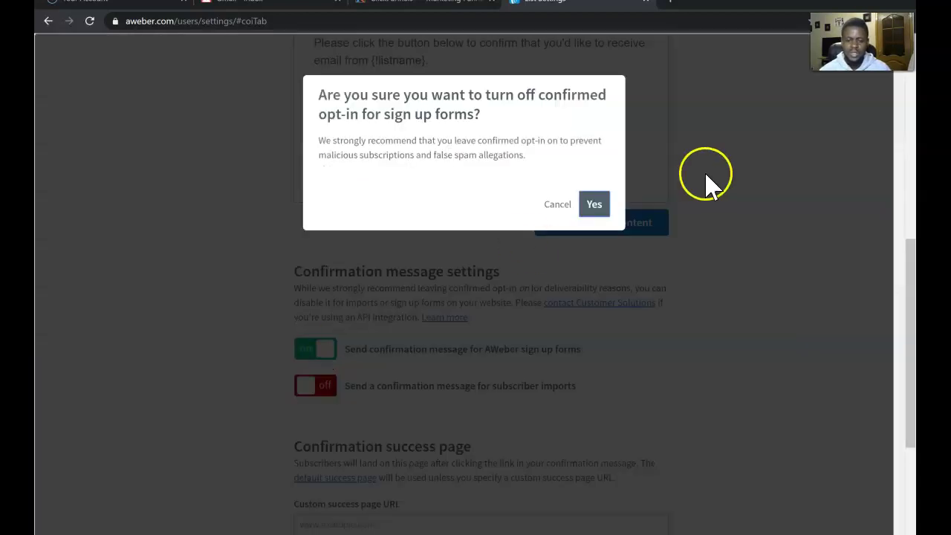
click(600, 204)
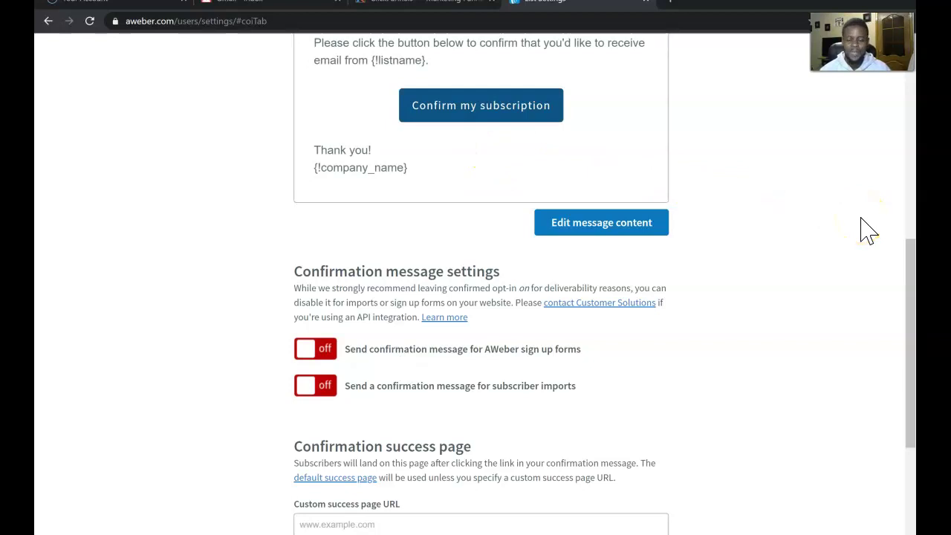
click(872, 251)
click(832, 274)
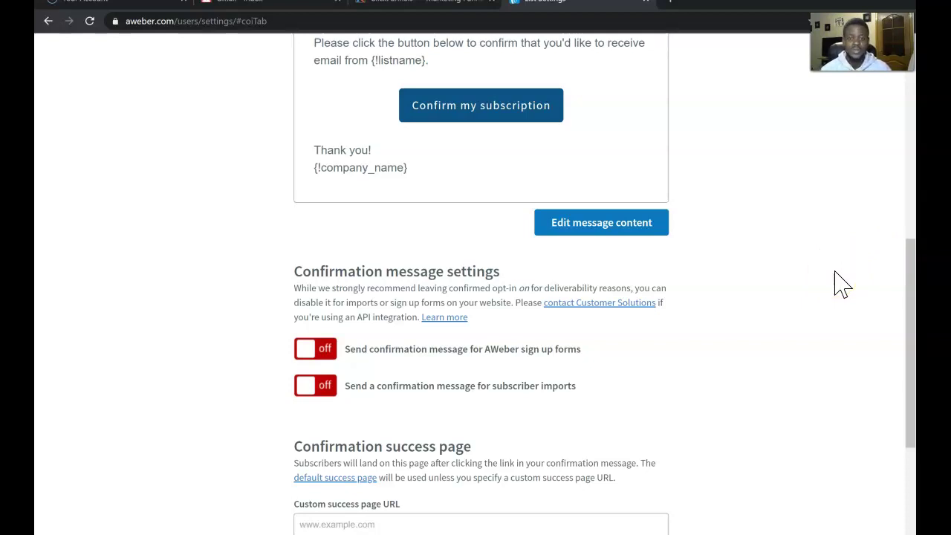
drag(913, 360, 907, 456)
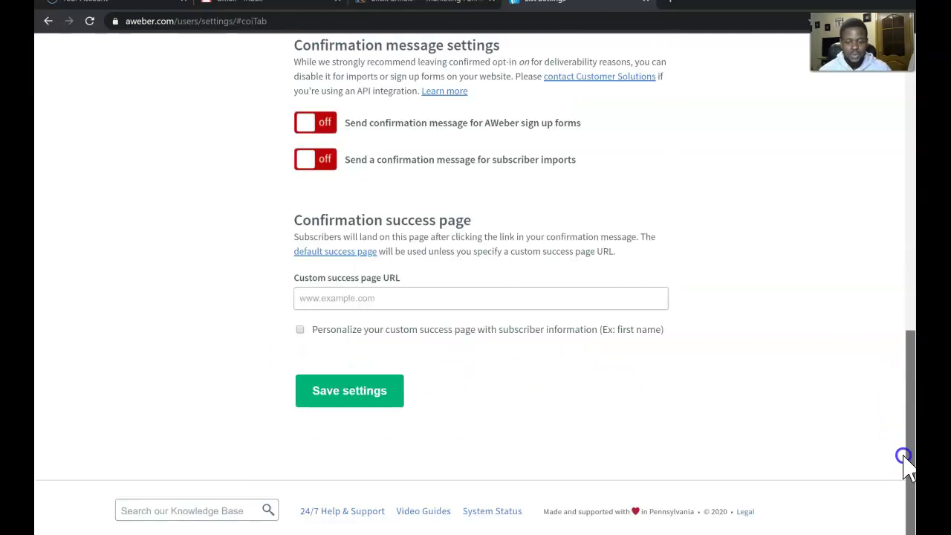
click(355, 392)
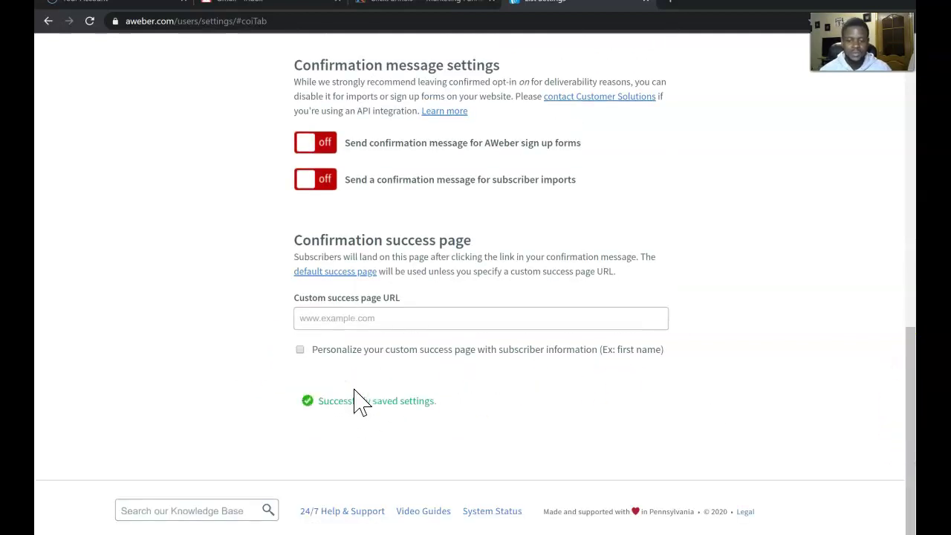
Go to the list's Campaigns page and create a blank campaign named "My first Campaign".
drag(908, 361, 911, 88)
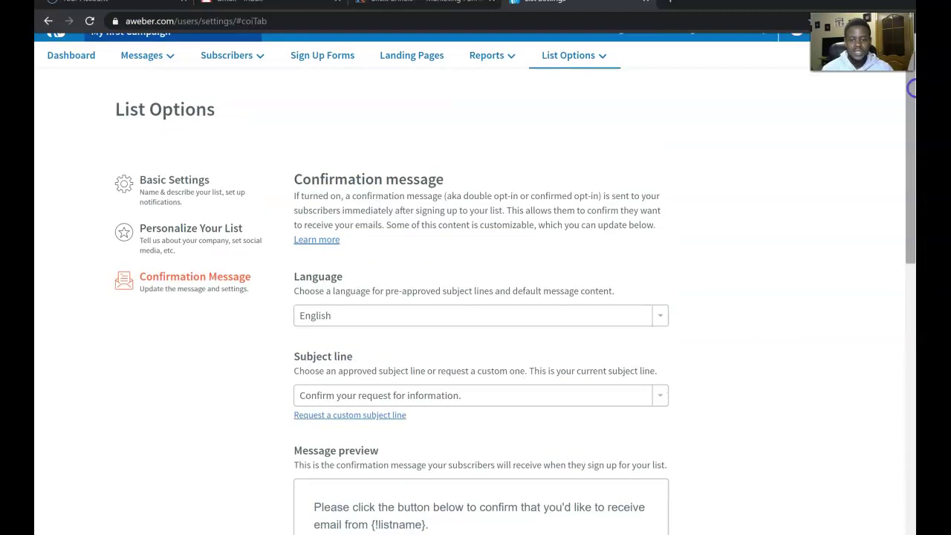
mouse_move(571, 71)
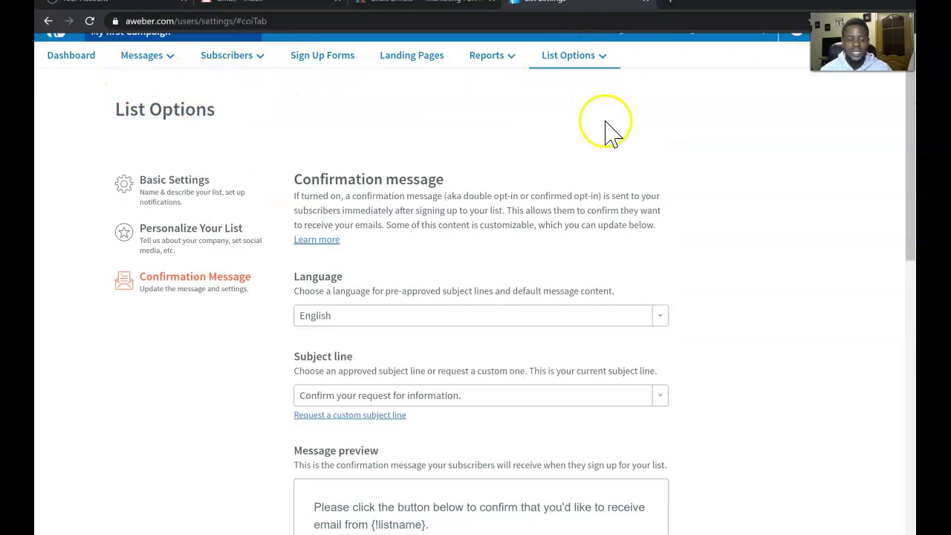
drag(911, 149, 914, 124)
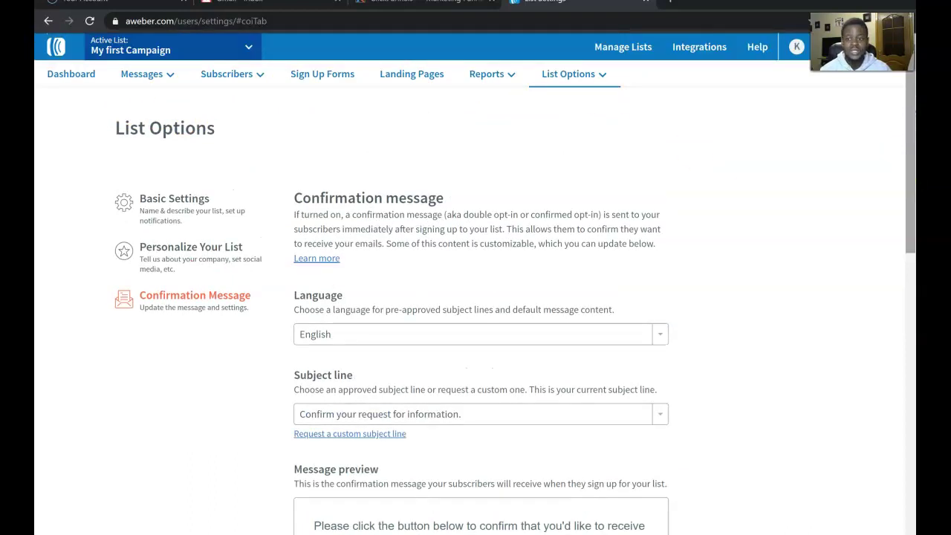
mouse_move(128, 80)
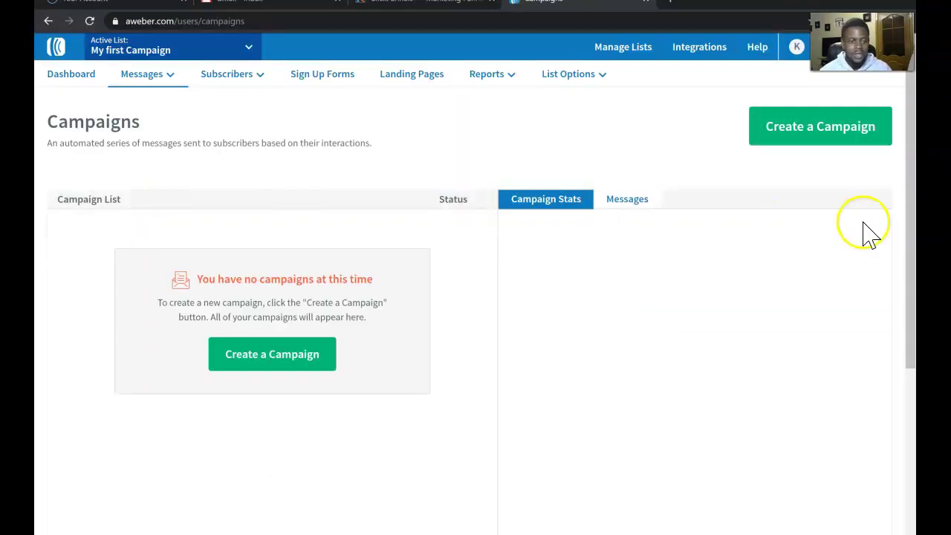
click(272, 364)
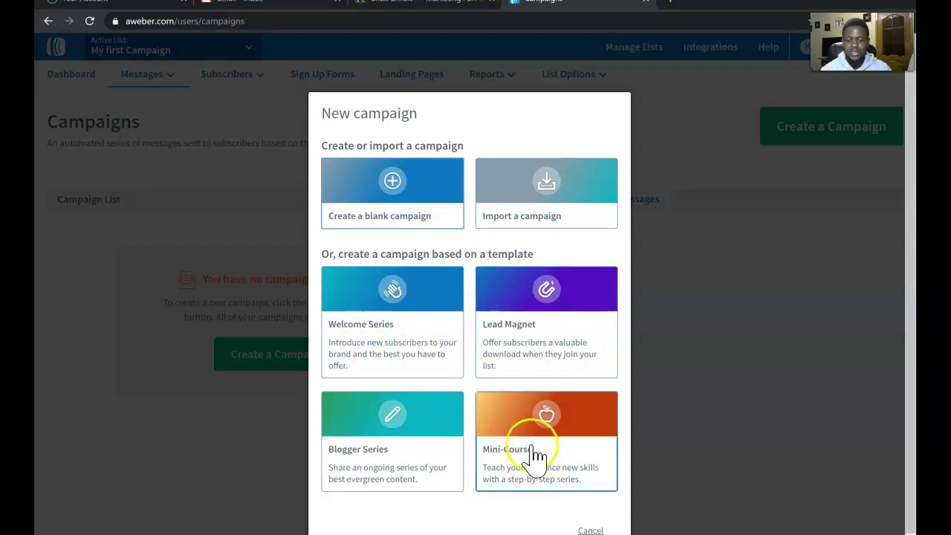
click(404, 221)
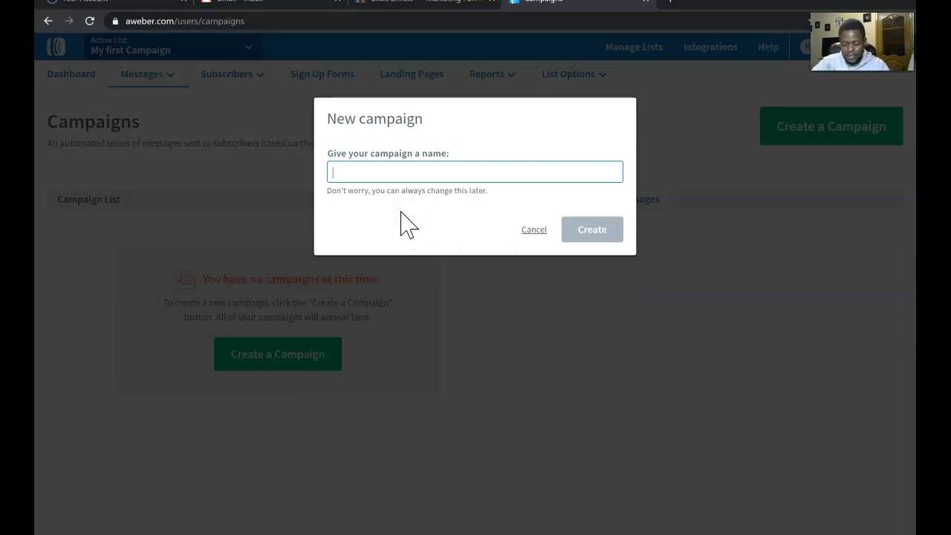
text(My first Campaign)
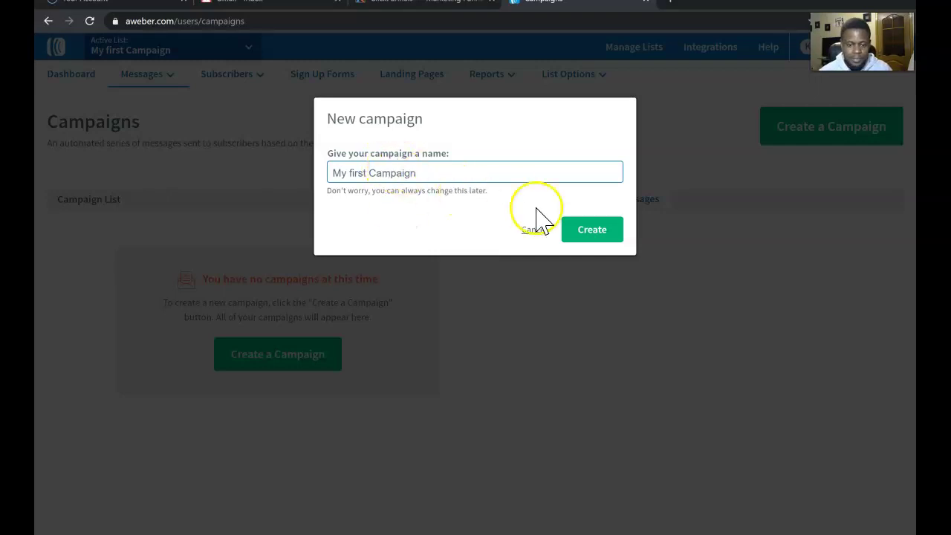
click(593, 230)
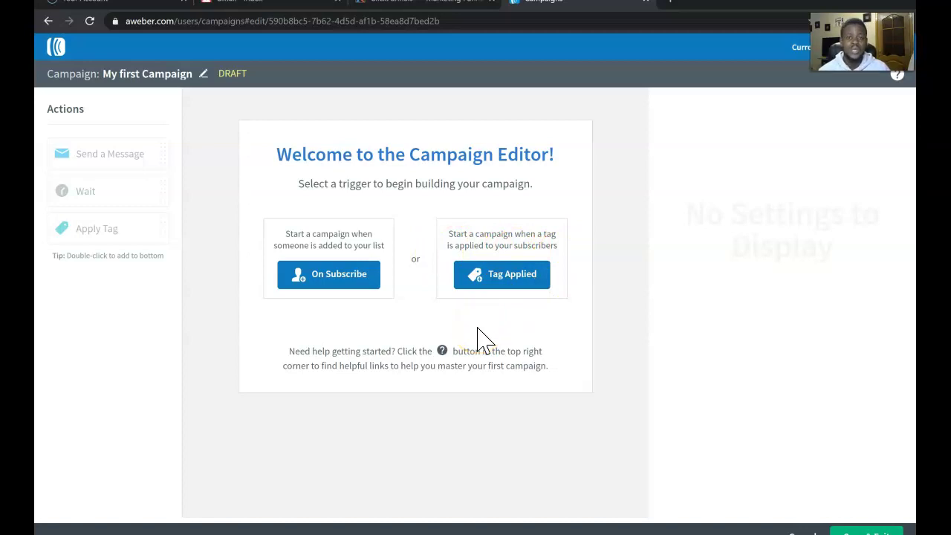
Set the campaign trigger to On Subscribe and add a Send a Message action beneath it.
click(354, 285)
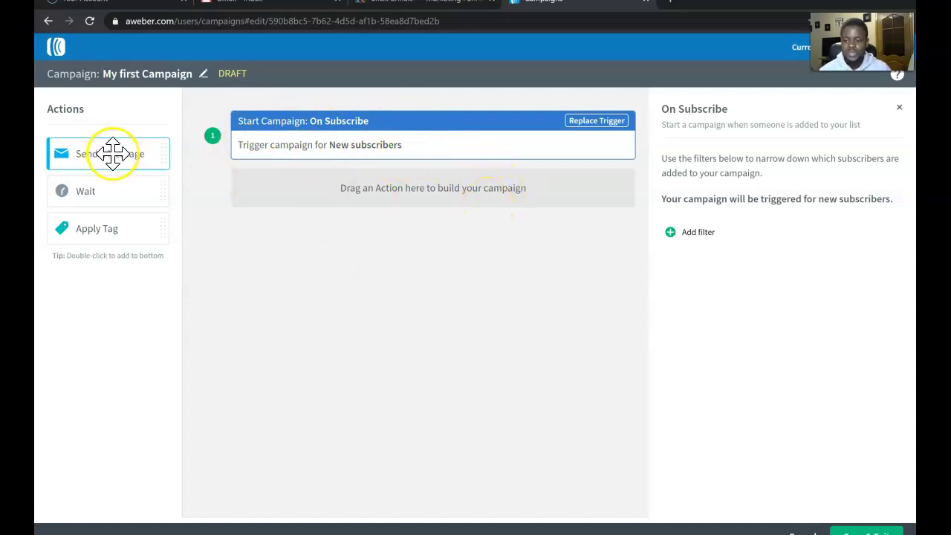
drag(113, 154, 384, 197)
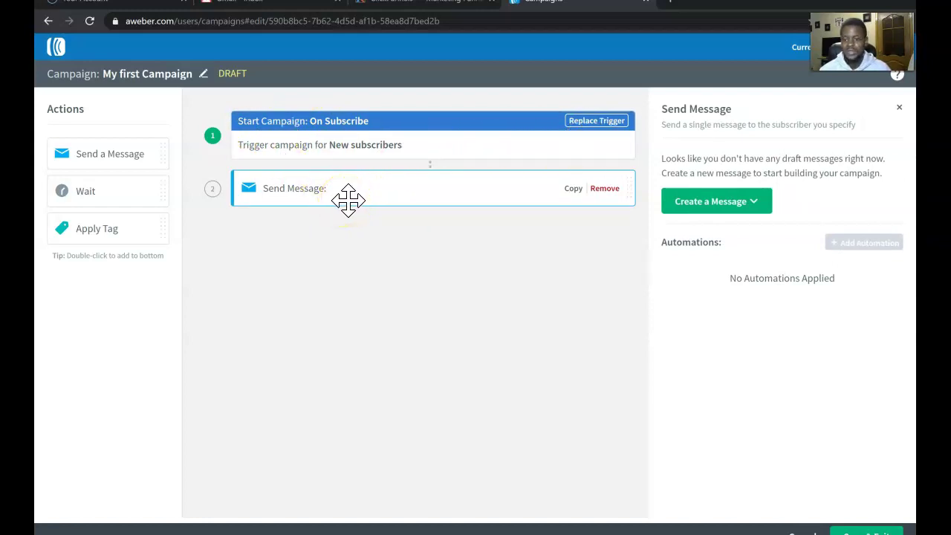
Create the action's message with the Drag & Drop Email Builder and set its subject to "My first Campaign" followed by a grinning face emoji.
click(708, 208)
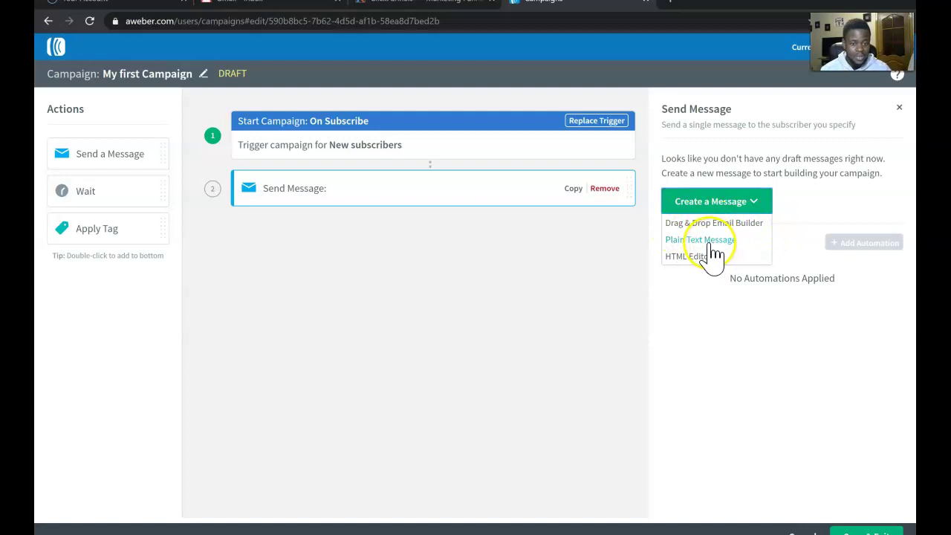
click(696, 225)
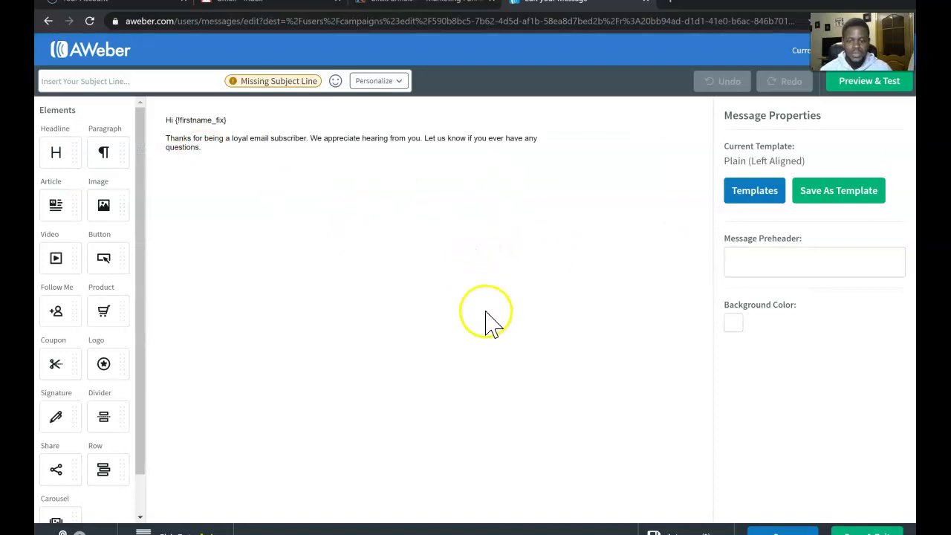
click(136, 83)
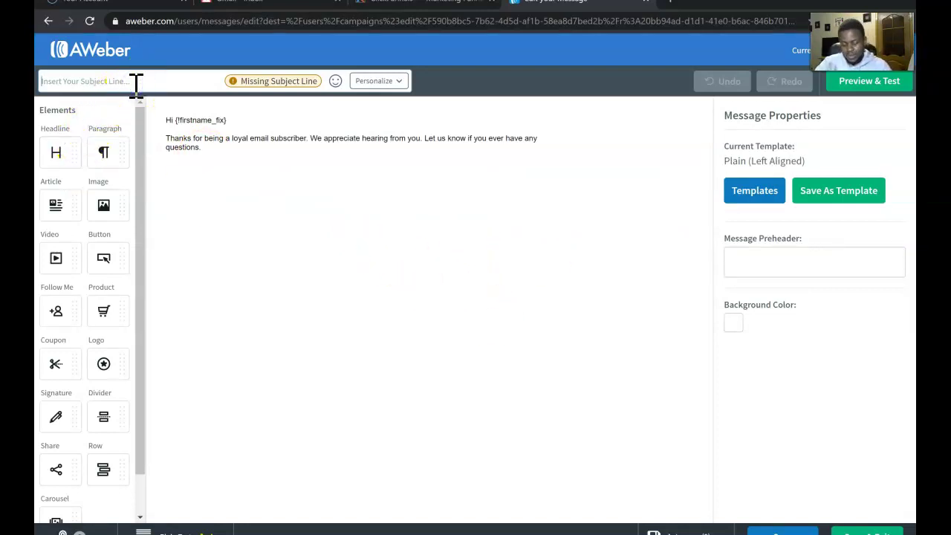
text(My)
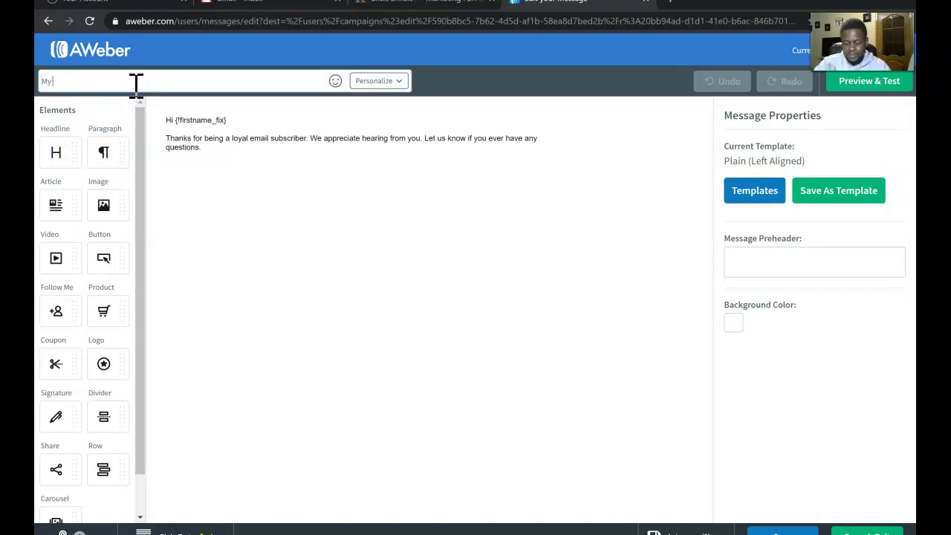
text( first Campaign)
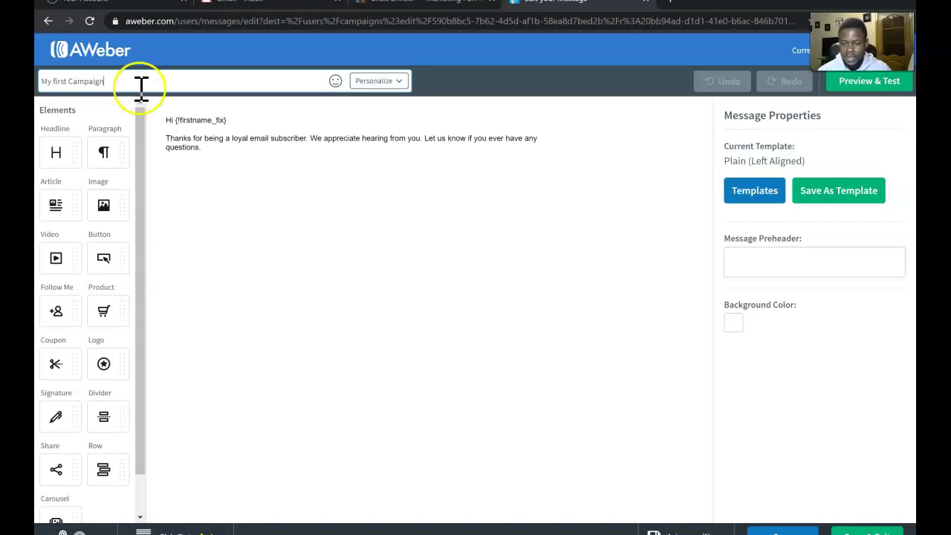
click(331, 83)
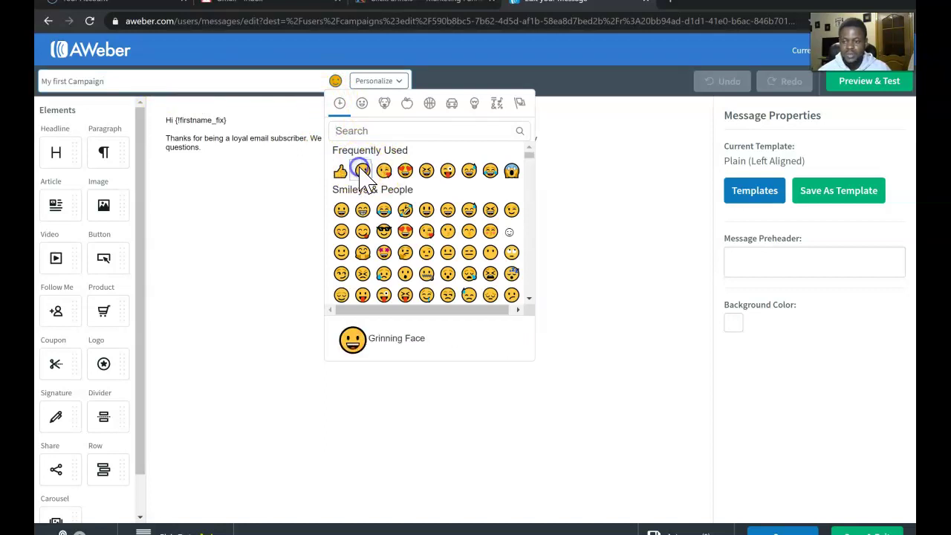
click(362, 172)
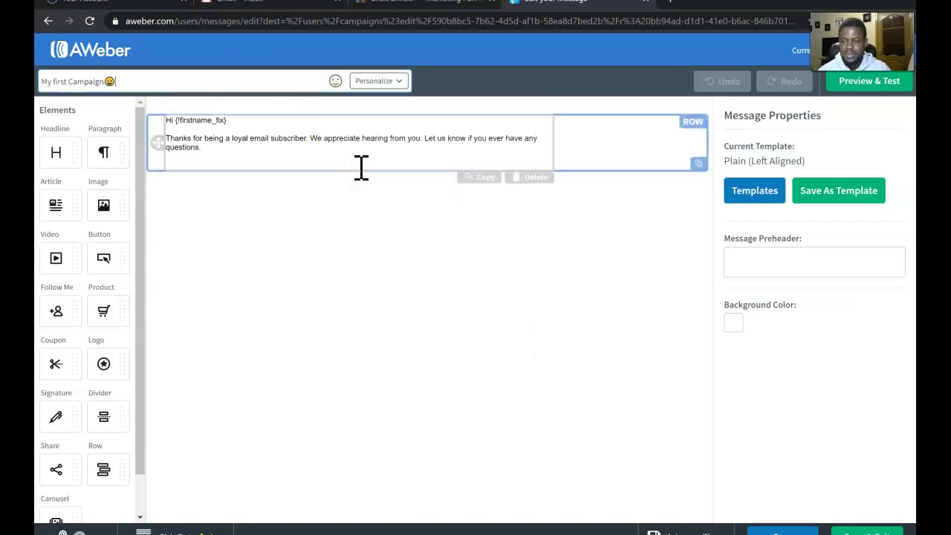
Replace the message's default text with the lines "Hello", "Thanks for subscribing.", "here your information requested." and "Thank you.".
click(252, 124)
key(ctrl+a)
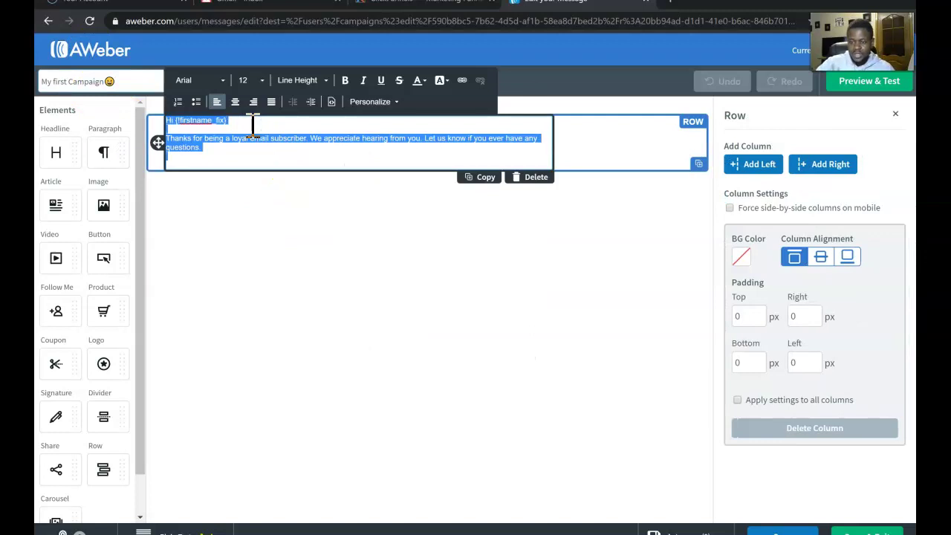
key(BackSpace)
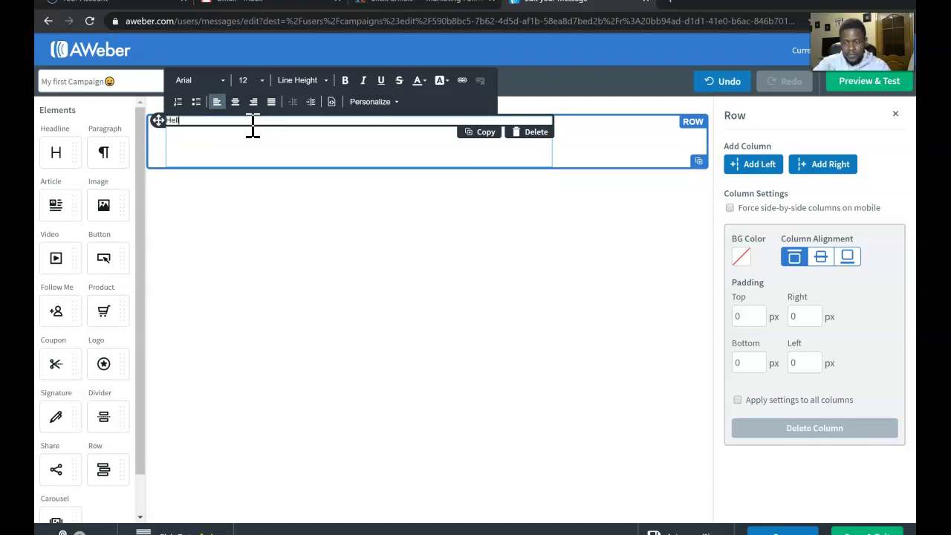
key(Return)
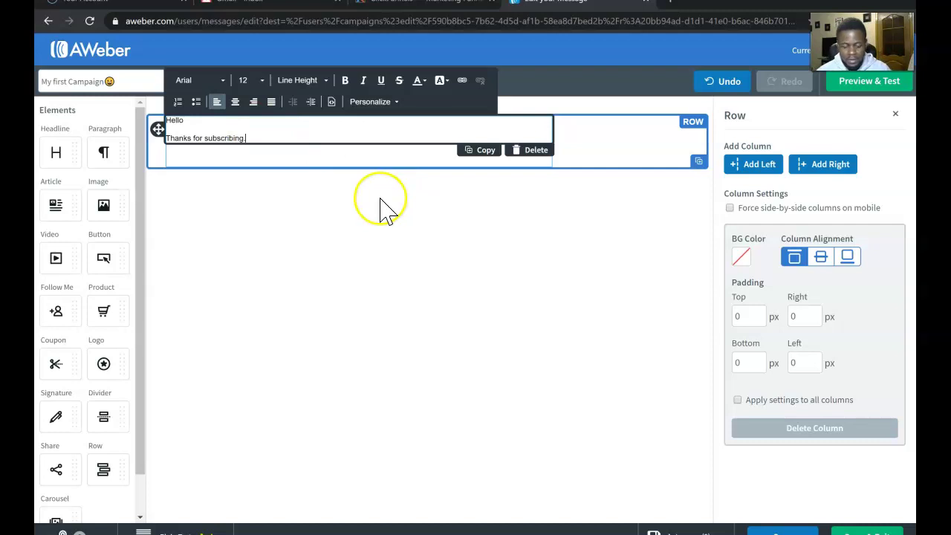
key(Return)
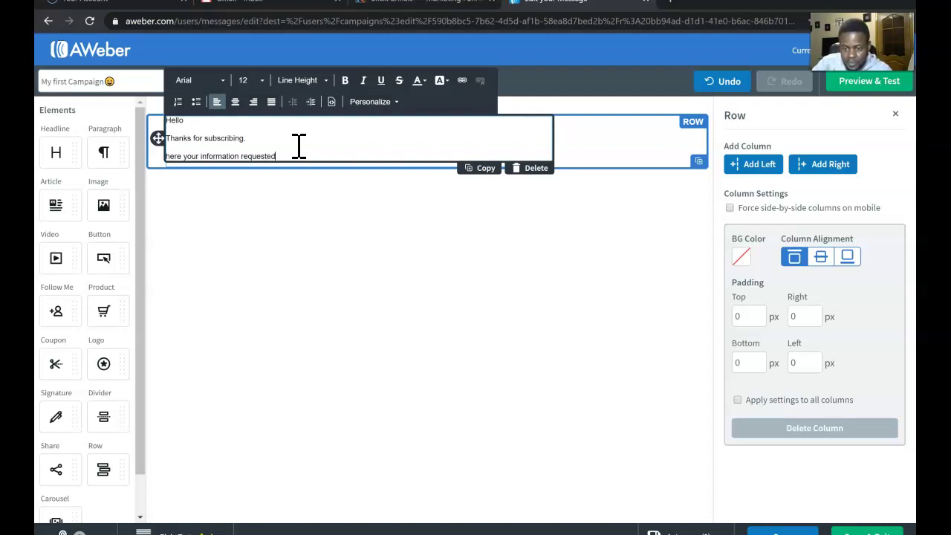
text(.)
key(Return)
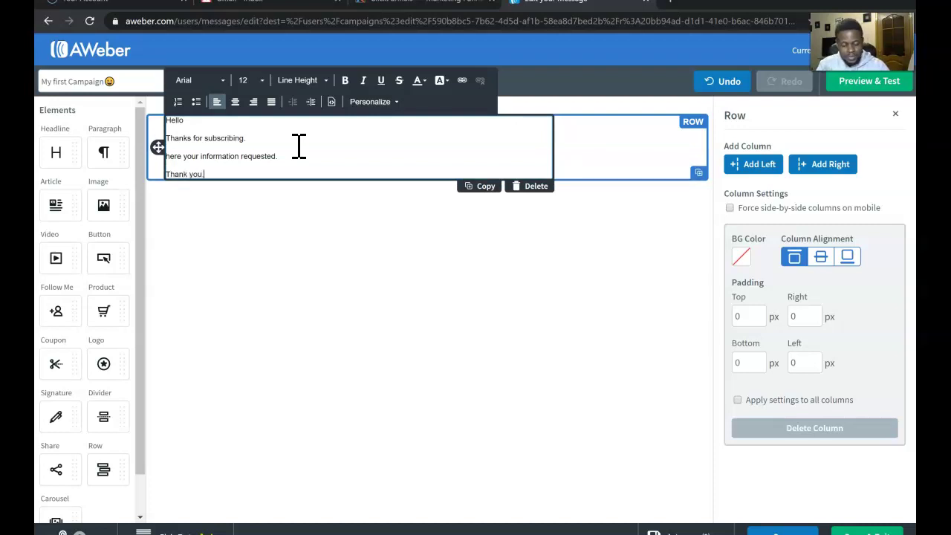
text(Thank you.)
key(Return)
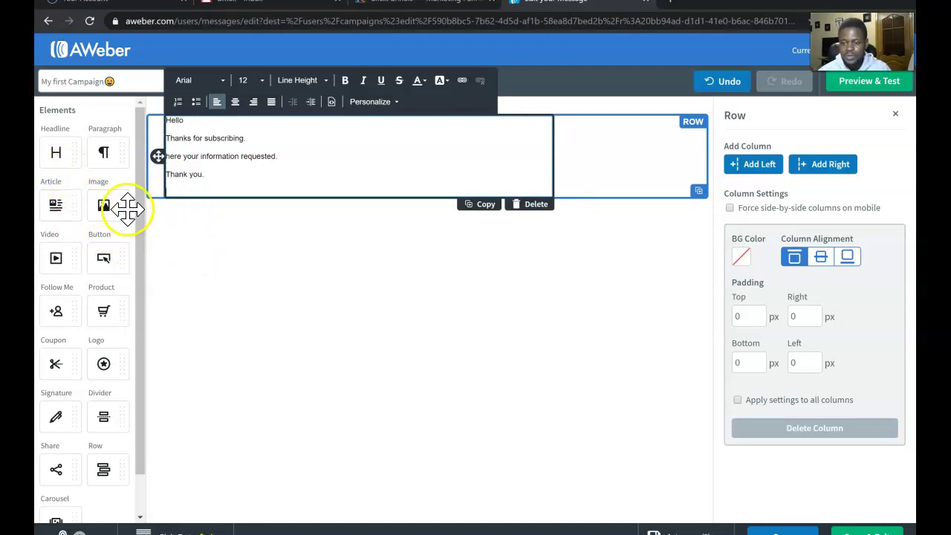
Add an image element below the message text, try the alignment options and align it left.
drag(119, 202, 216, 181)
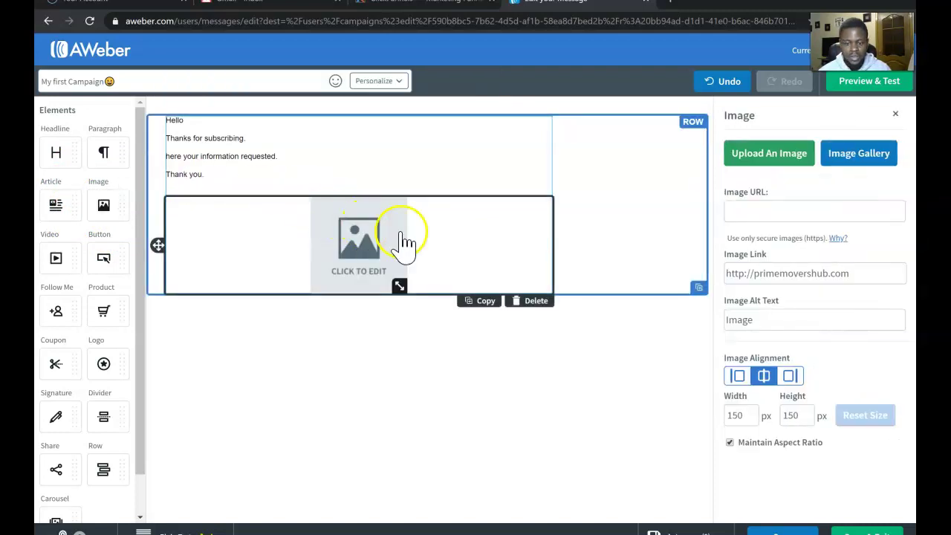
click(738, 377)
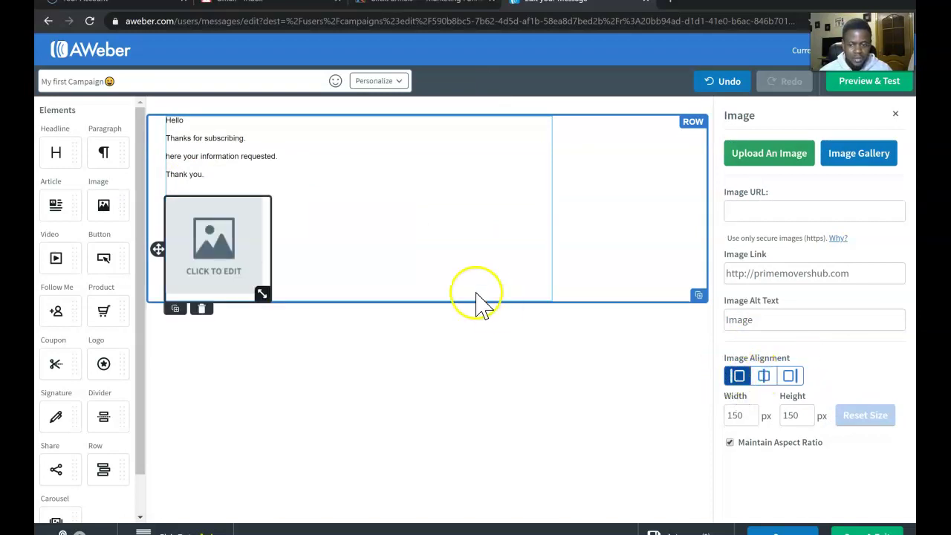
click(763, 377)
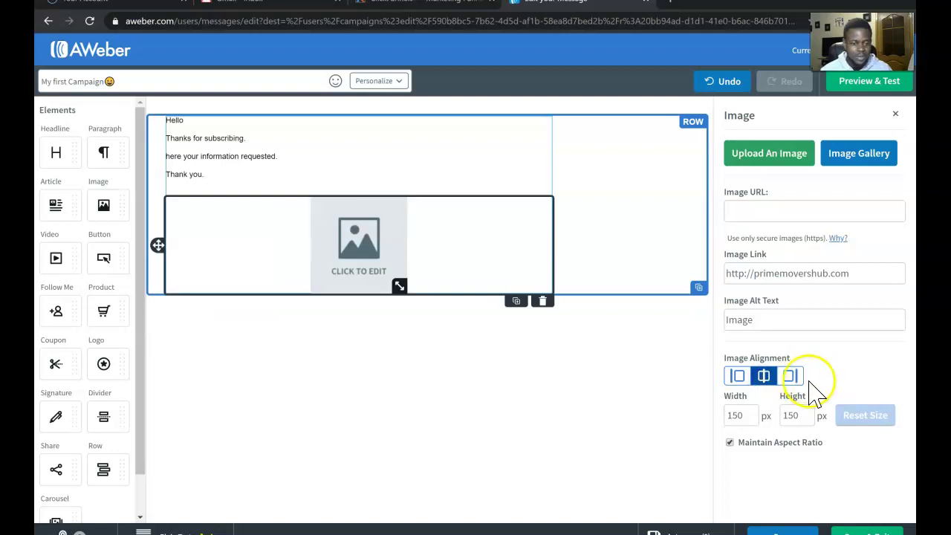
click(792, 377)
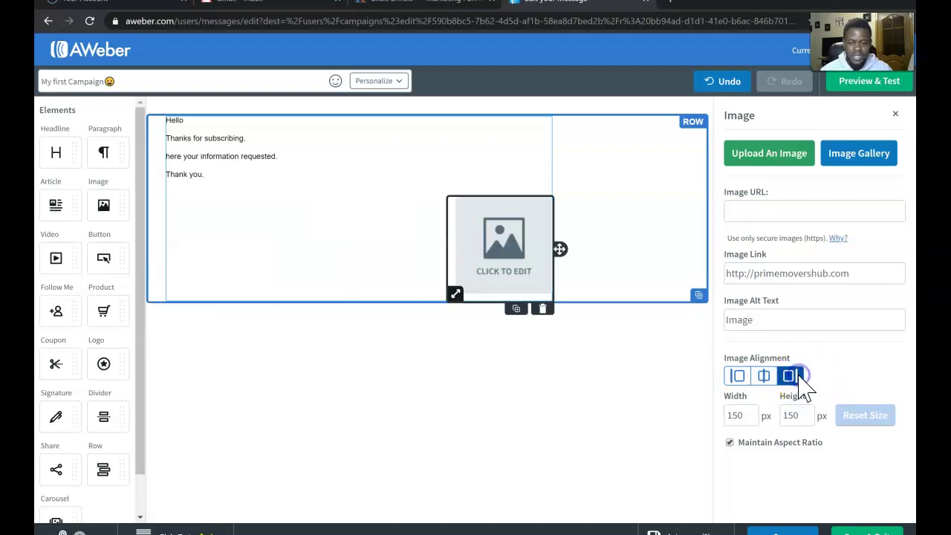
click(738, 377)
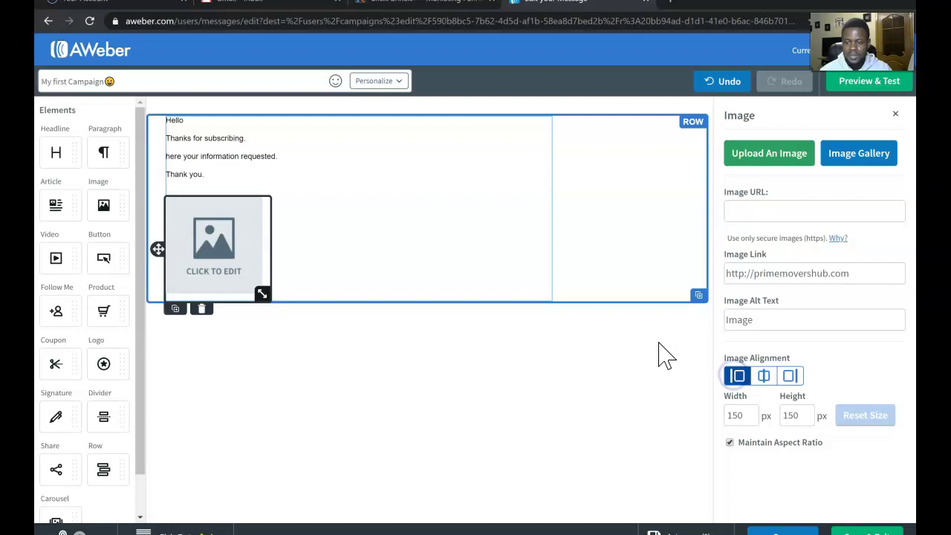
Upload the sender's portrait photo into the image element below the text and set its size to Thumbnail.
click(768, 162)
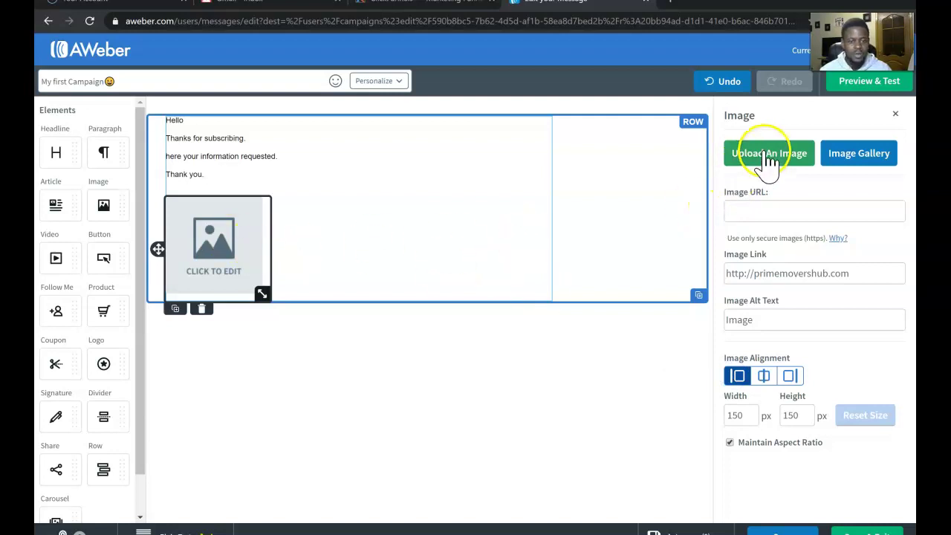
click(769, 157)
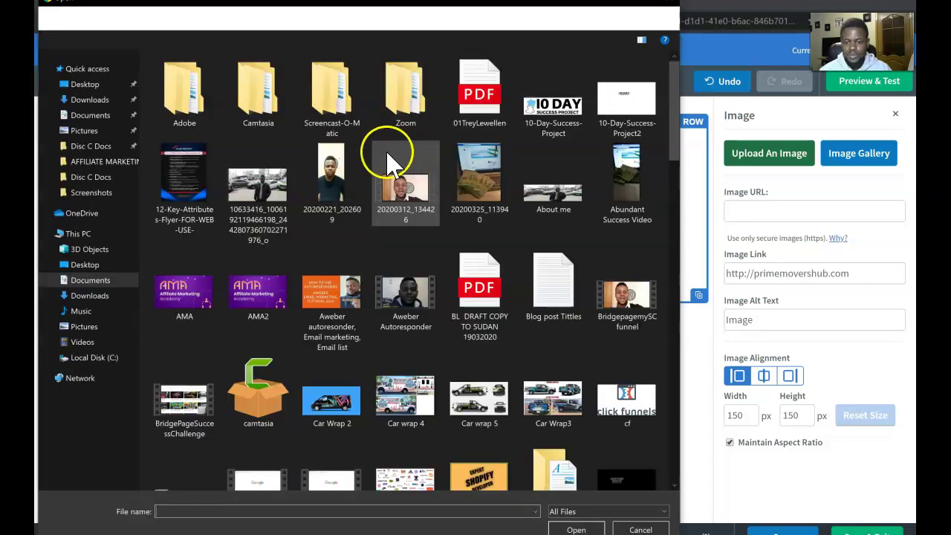
drag(678, 117, 673, 298)
double_click(166, 301)
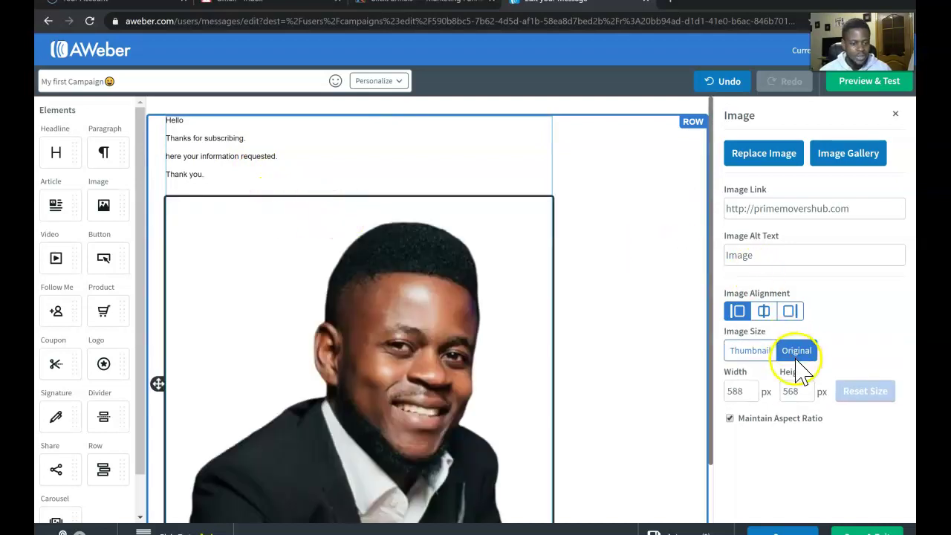
click(756, 355)
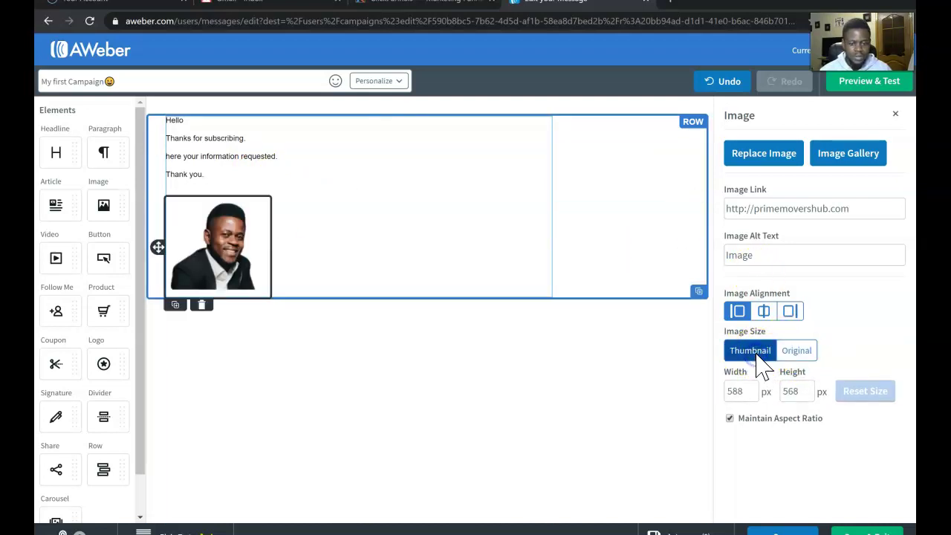
click(321, 238)
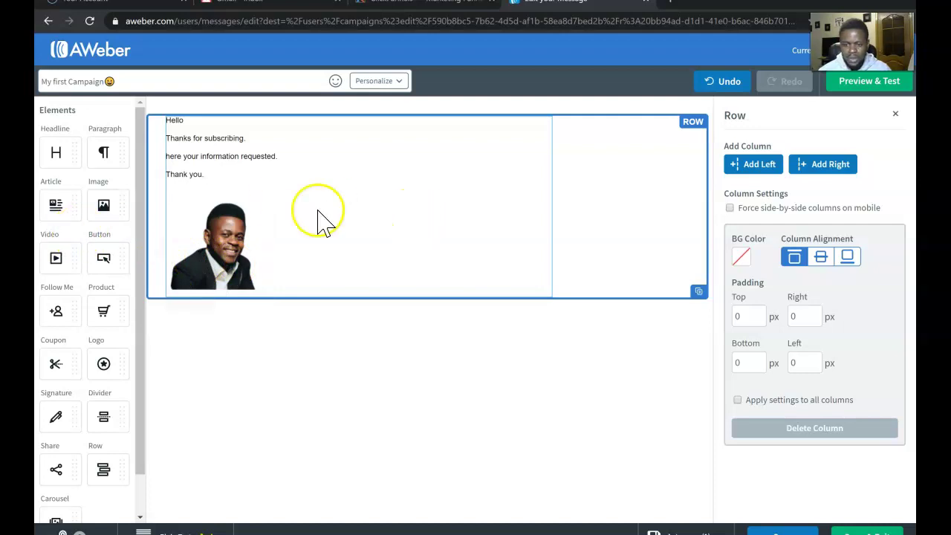
click(225, 182)
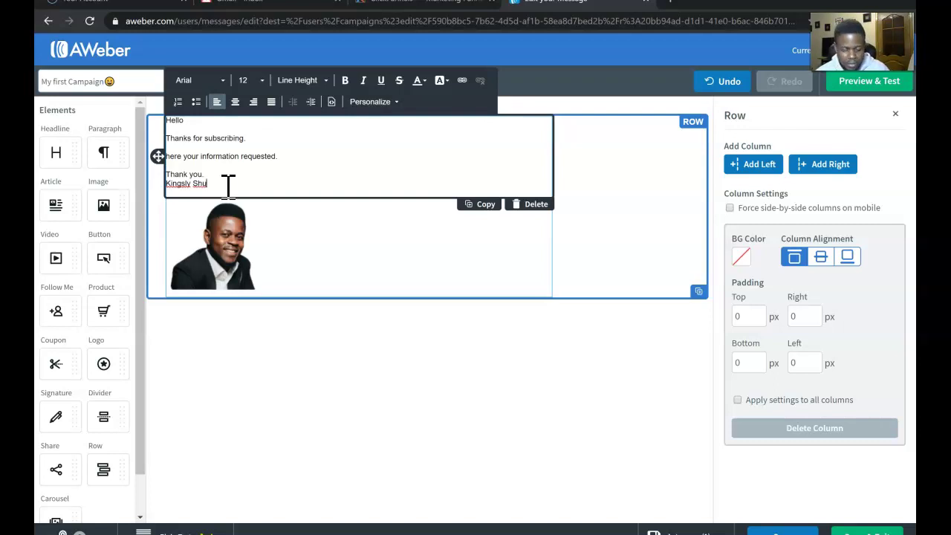
key(Return)
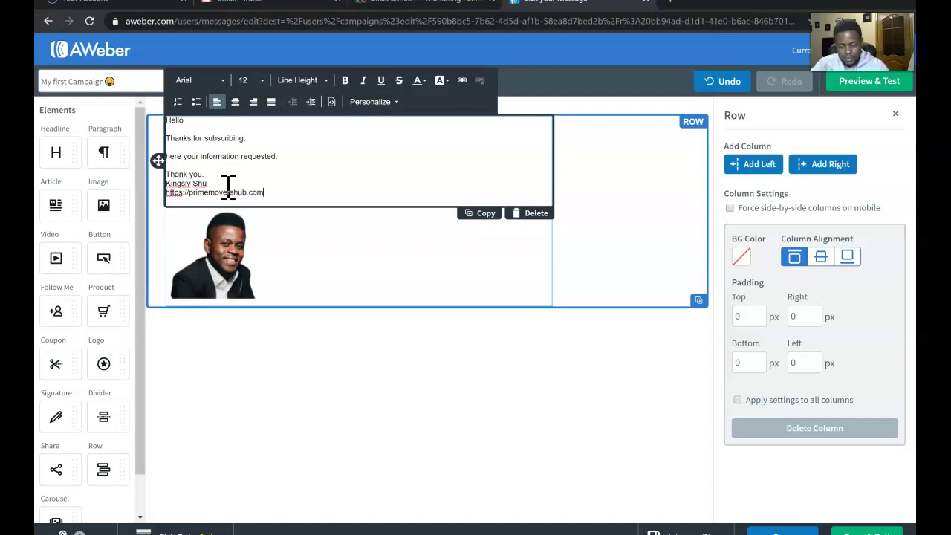
drag(275, 191, 167, 119)
click(262, 80)
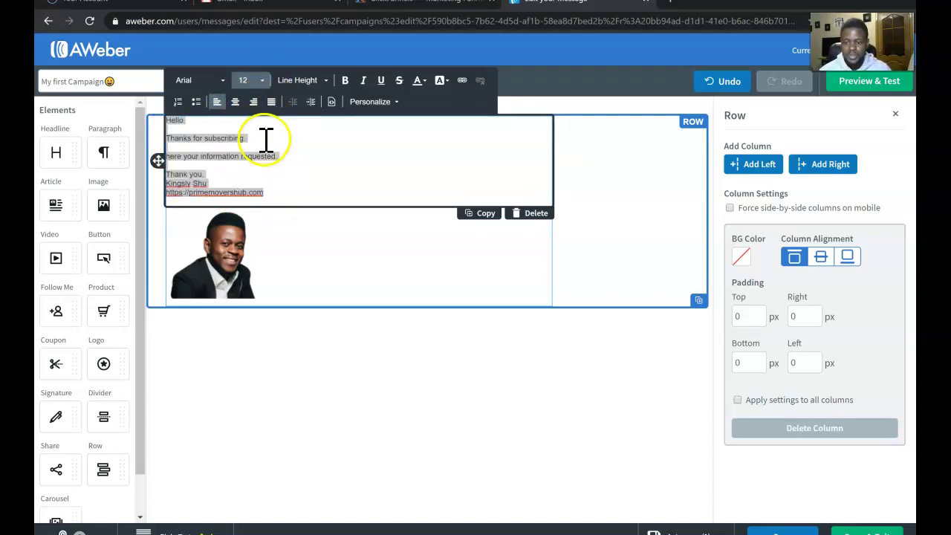
click(260, 81)
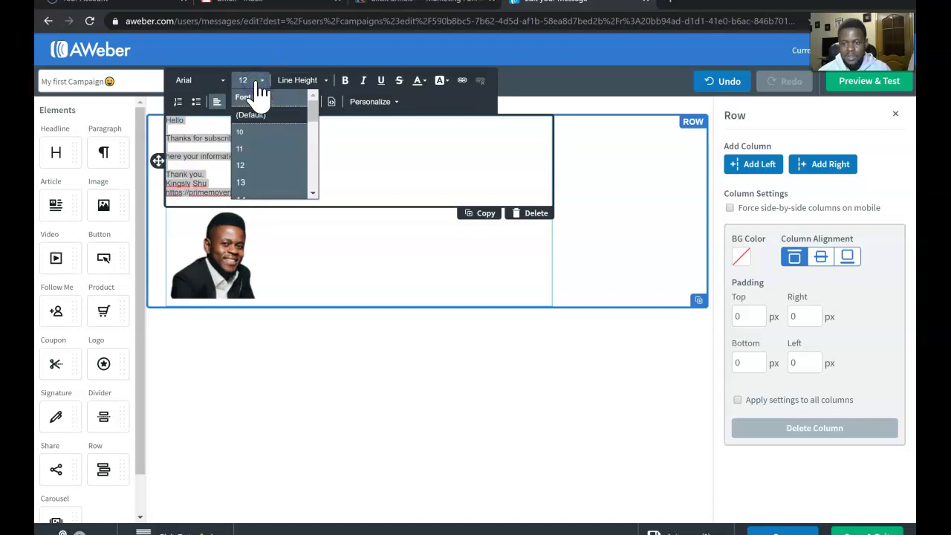
click(314, 122)
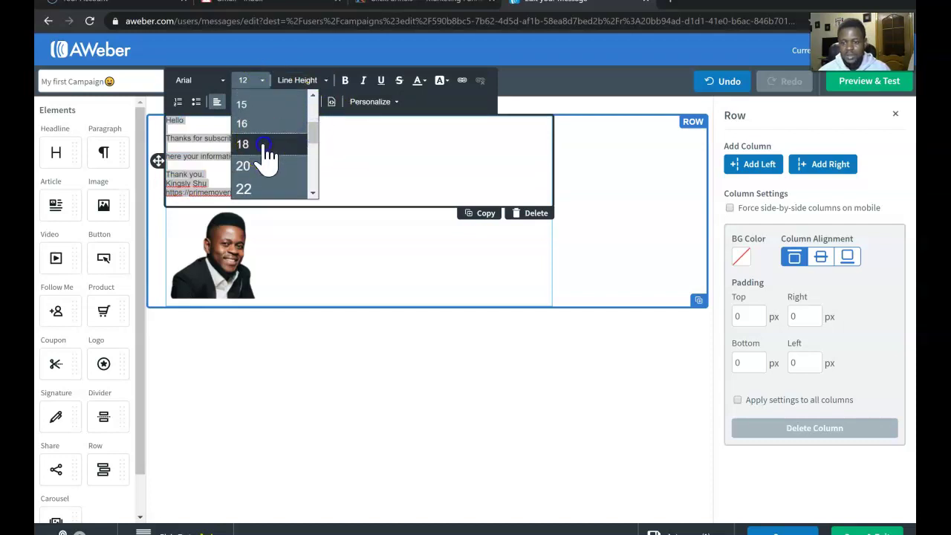
click(266, 146)
click(318, 229)
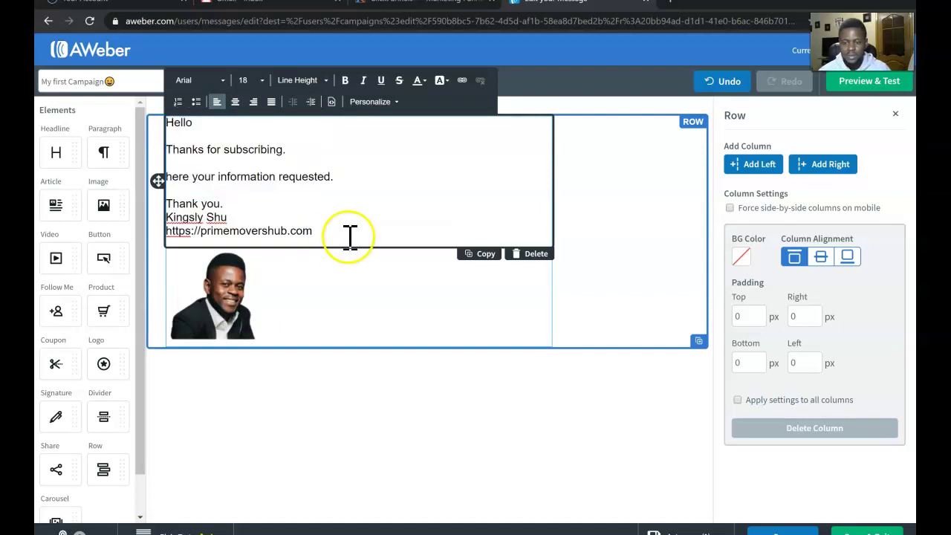
drag(339, 234, 153, 245)
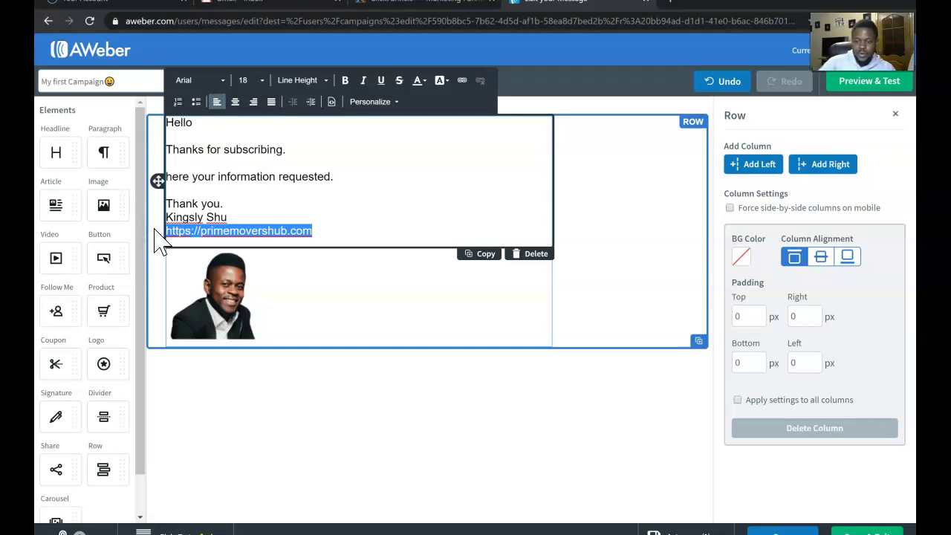
right_click(302, 230)
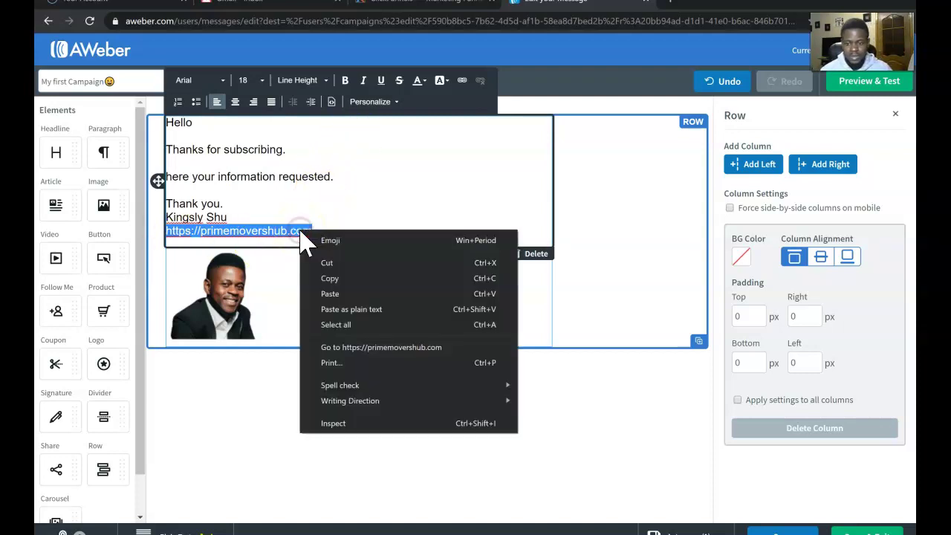
click(329, 279)
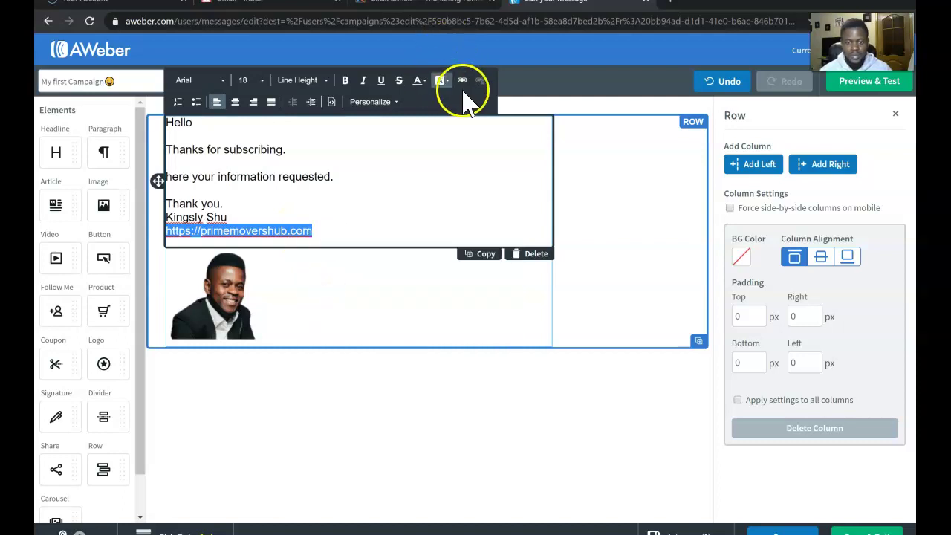
click(466, 82)
click(435, 320)
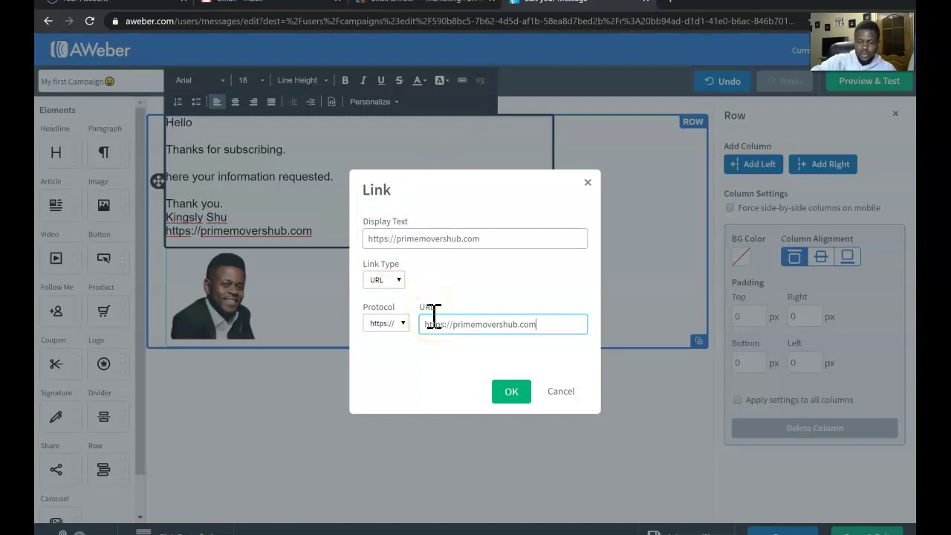
click(508, 391)
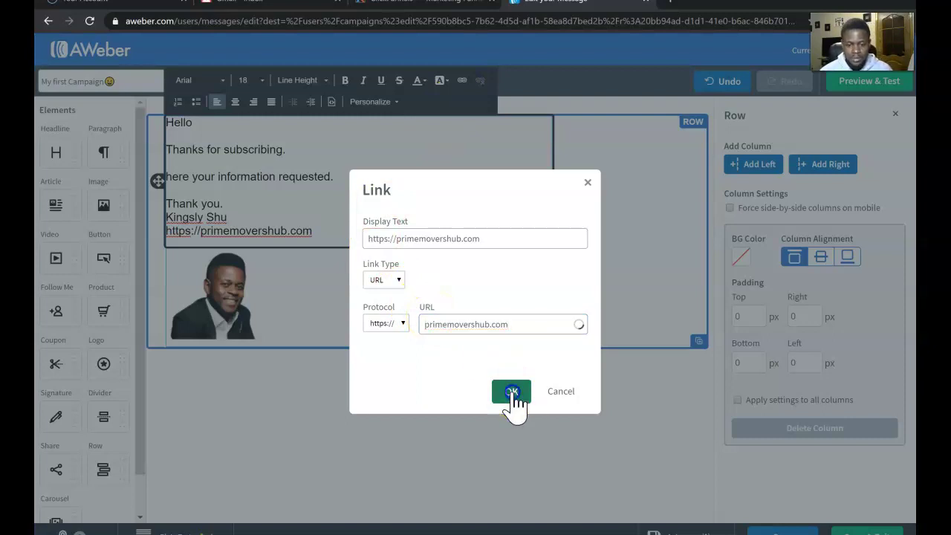
click(347, 228)
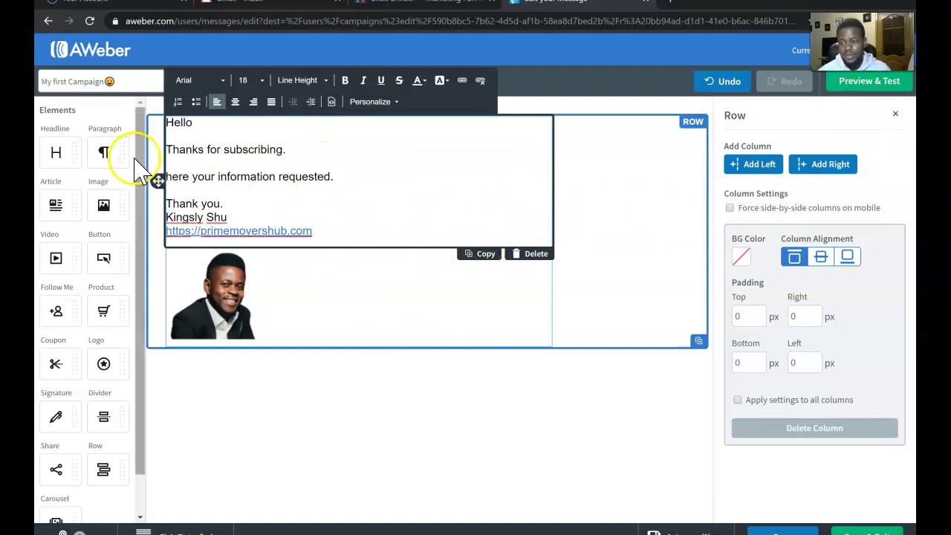
Add an image element above the "Hello" line and upload the sender's logo into it.
drag(97, 210, 178, 126)
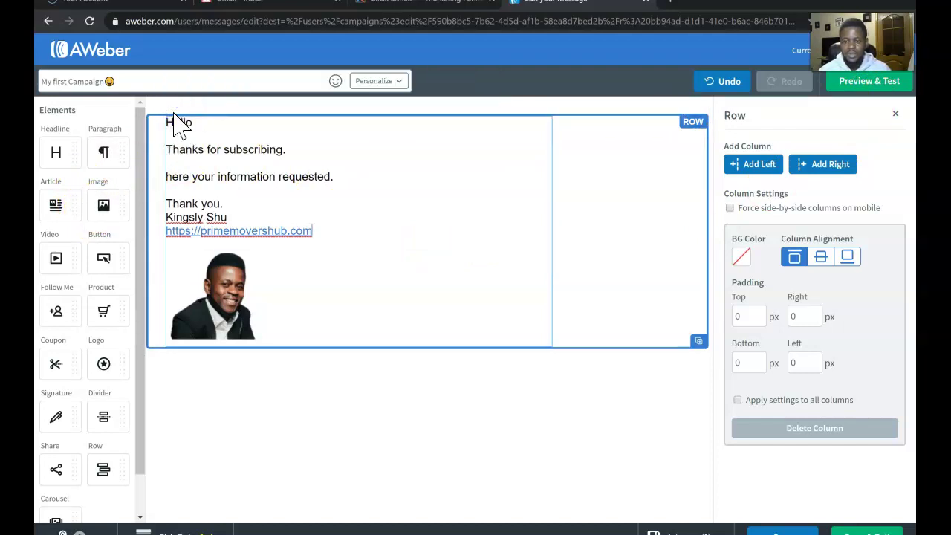
drag(99, 205, 318, 126)
click(786, 154)
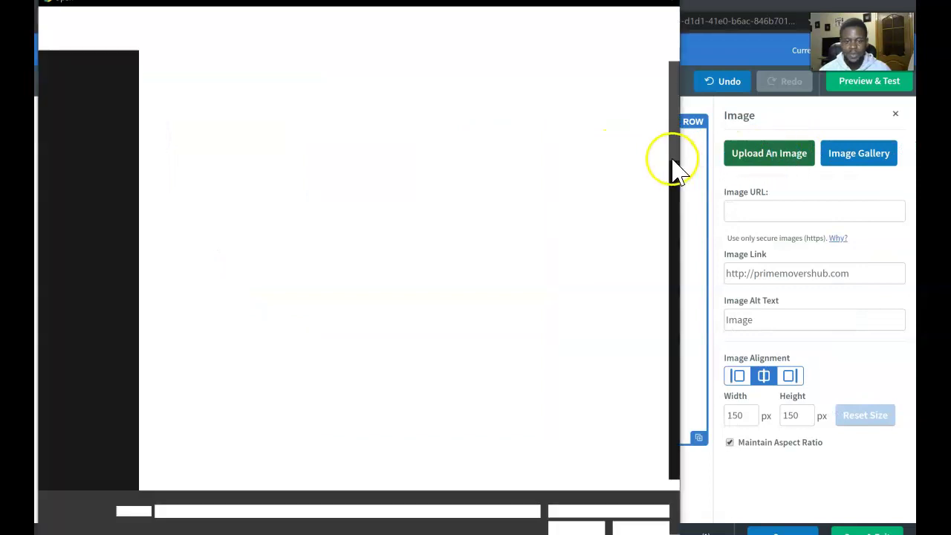
click(665, 165)
drag(672, 148, 671, 297)
click(628, 364)
double_click(628, 364)
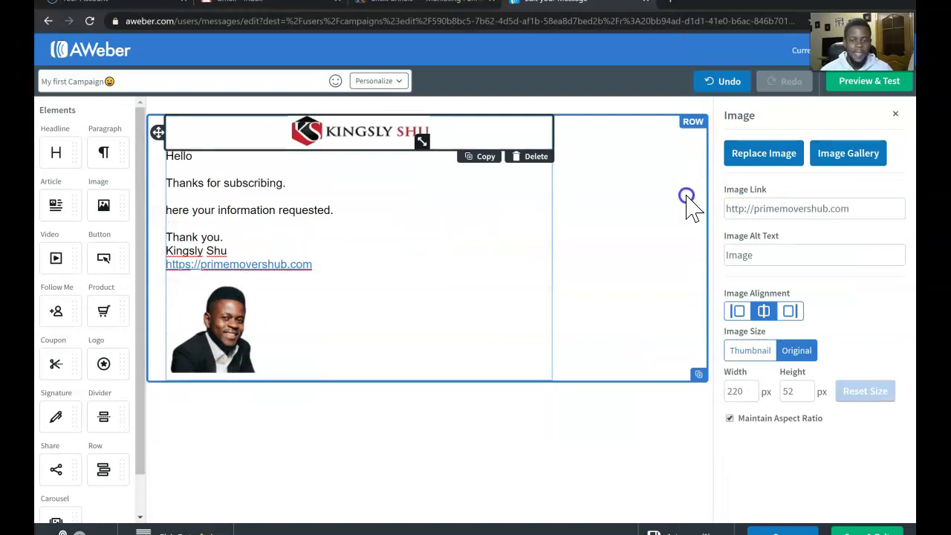
Preview the message, including the mobile device preview, and return to the editor.
click(866, 85)
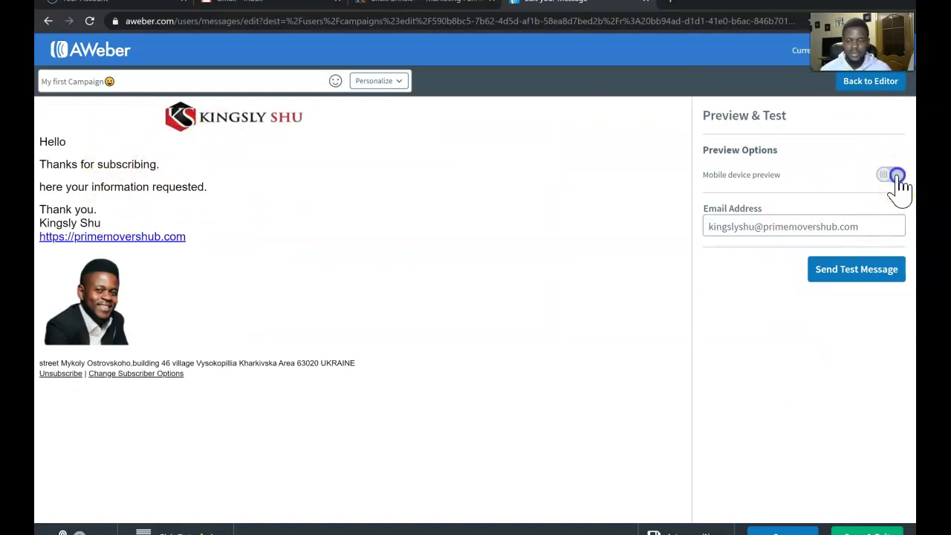
click(895, 176)
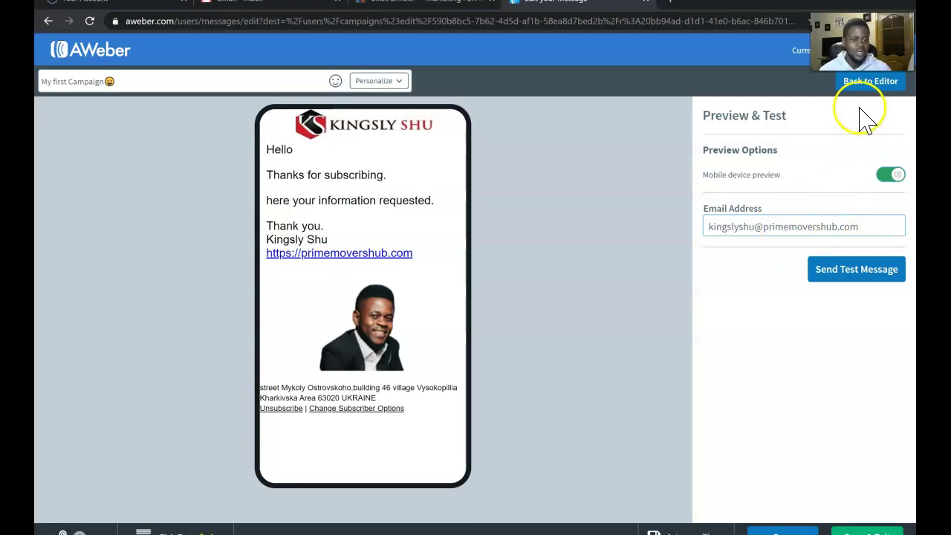
click(865, 84)
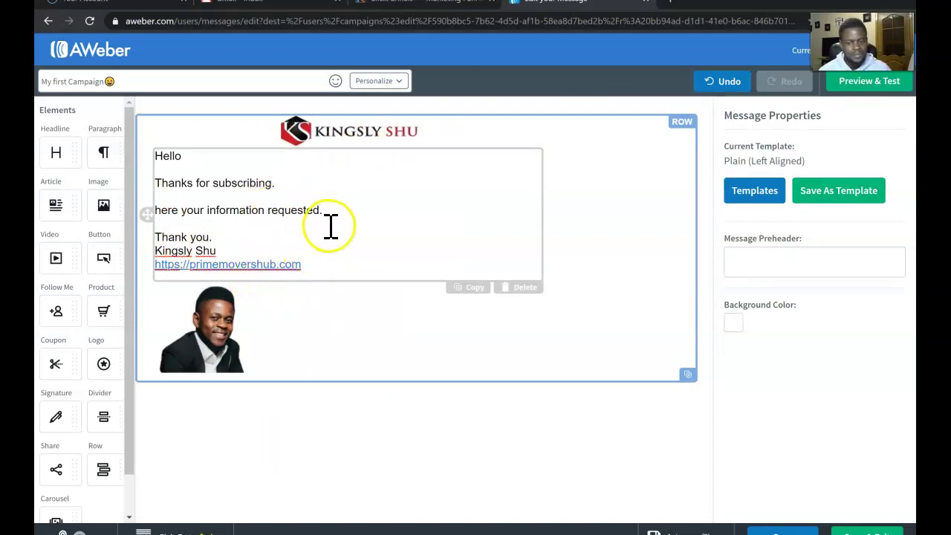
click(165, 211)
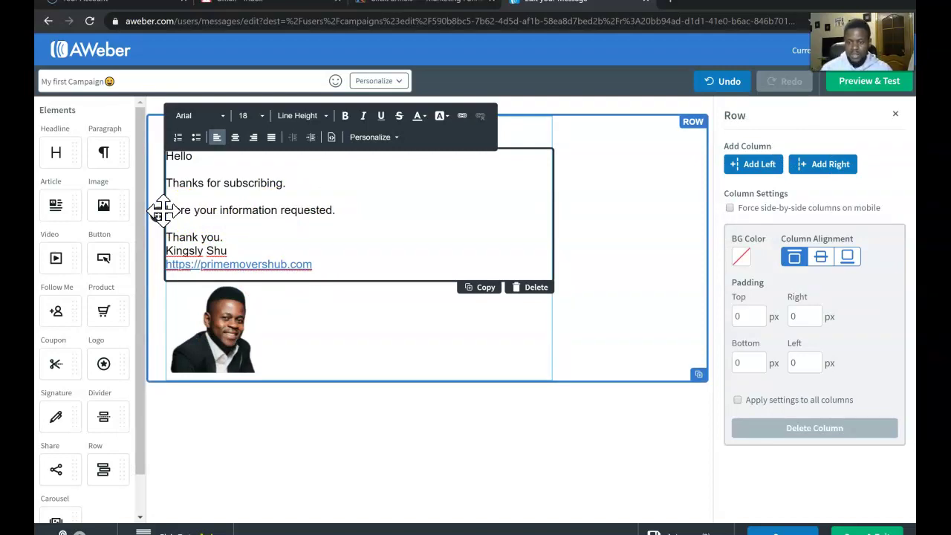
click(321, 266)
drag(303, 265, 151, 278)
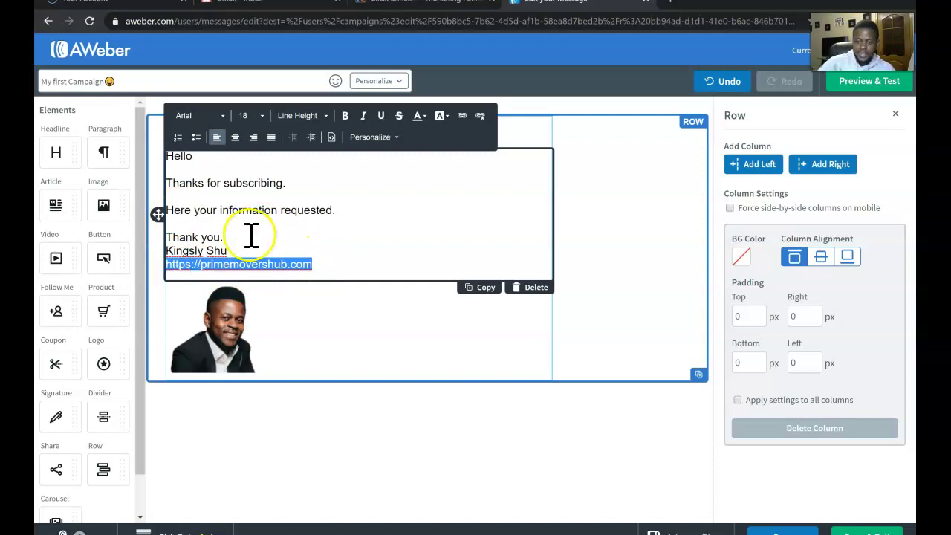
drag(344, 211, 169, 209)
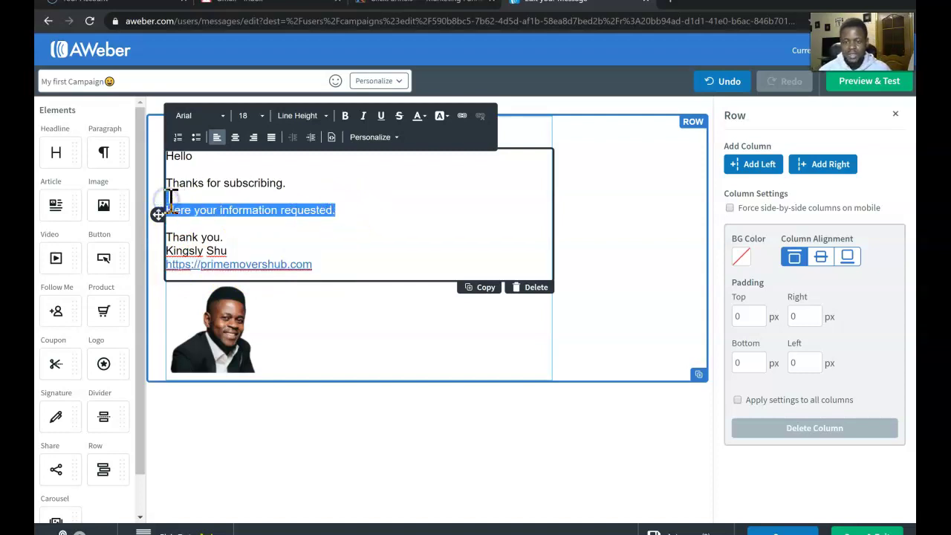
click(461, 117)
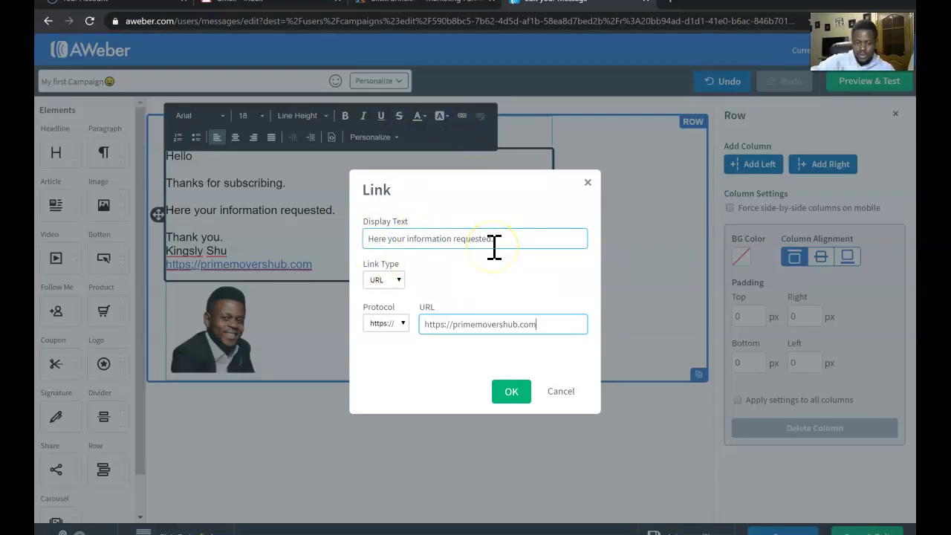
click(512, 402)
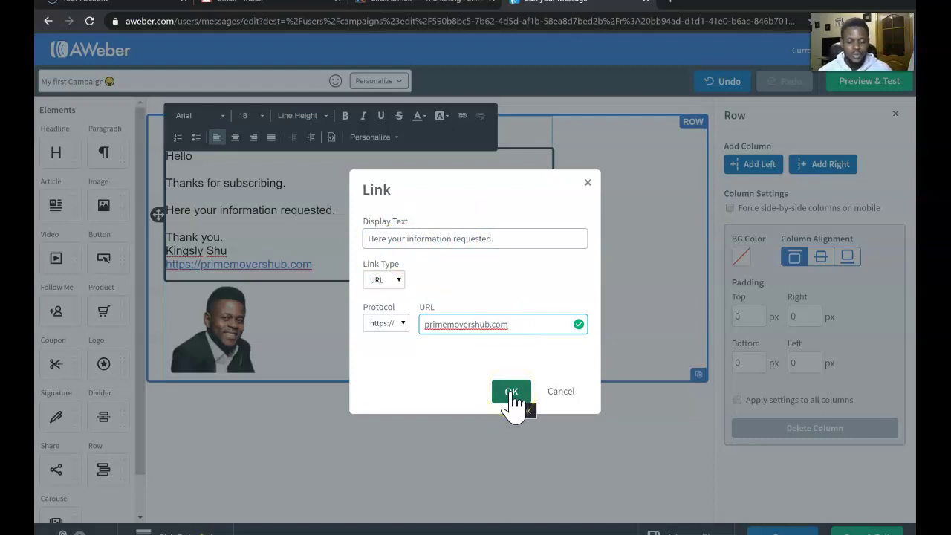
click(512, 393)
click(298, 236)
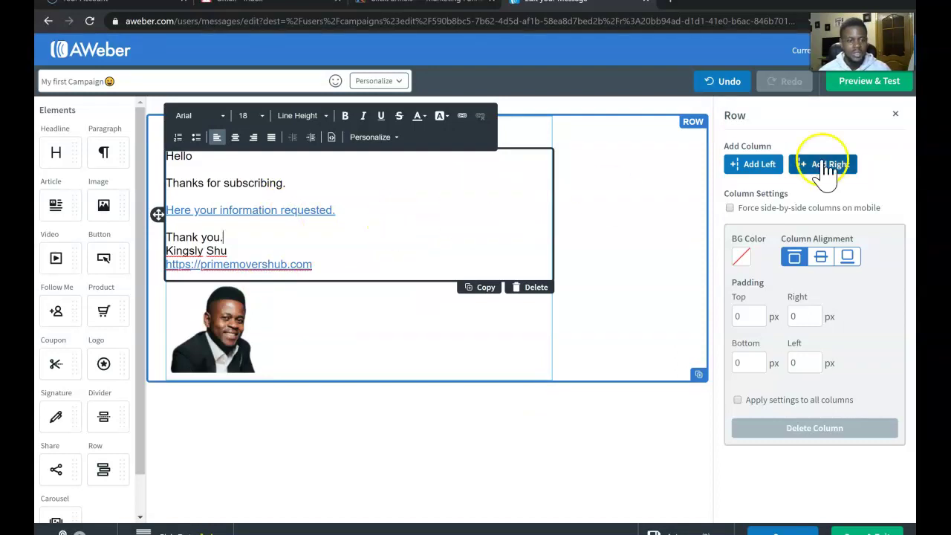
Preview the message, test the "Here your information requested." link, and return to the editor.
click(858, 84)
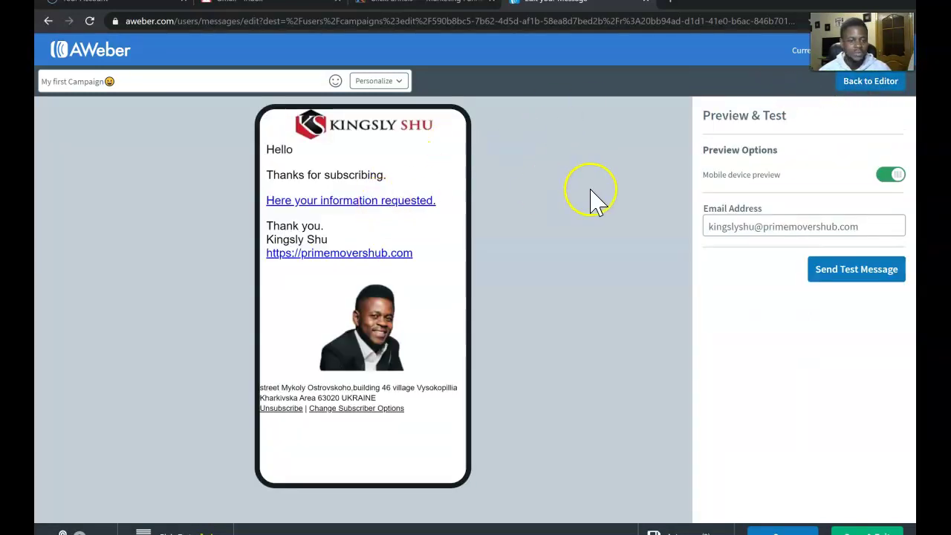
click(360, 206)
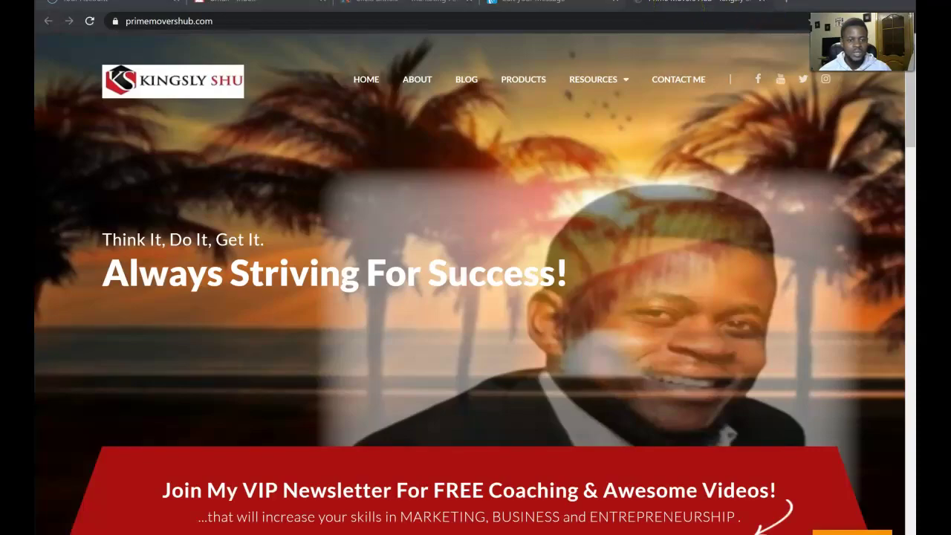
click(762, 2)
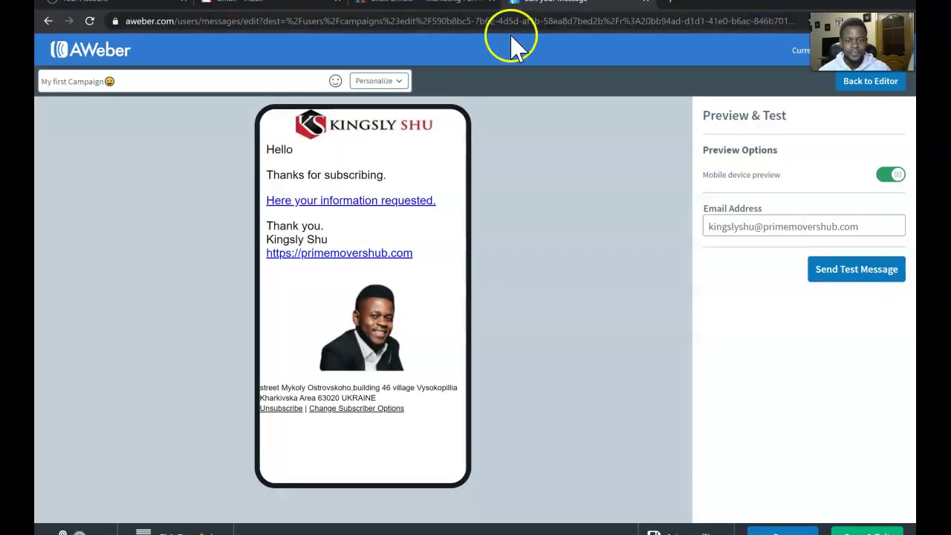
click(860, 84)
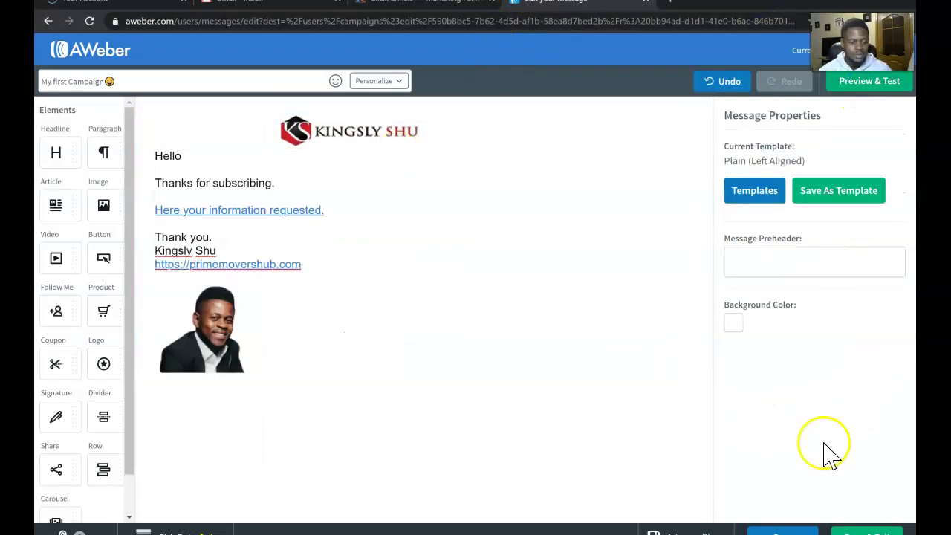
Save and exit the message, and add a Wait action below it in the campaign.
click(862, 532)
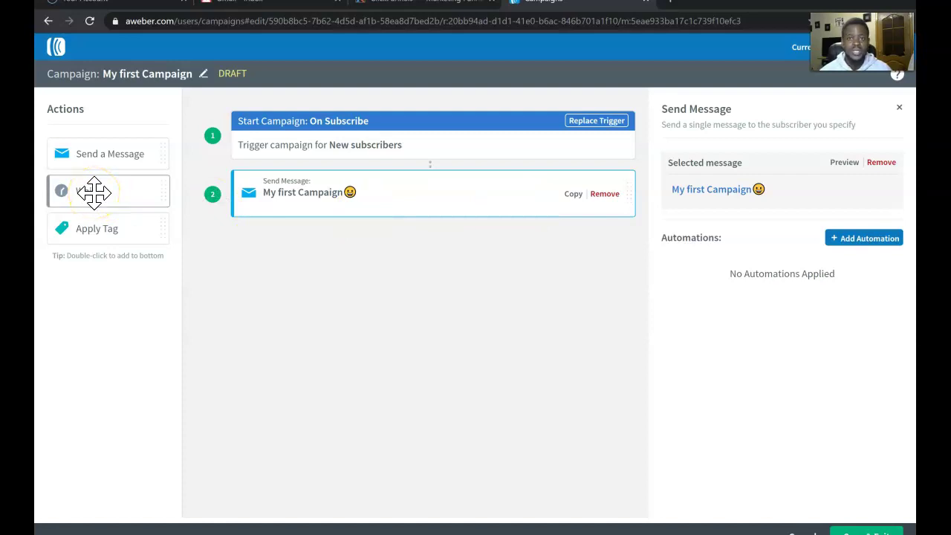
drag(93, 192, 290, 228)
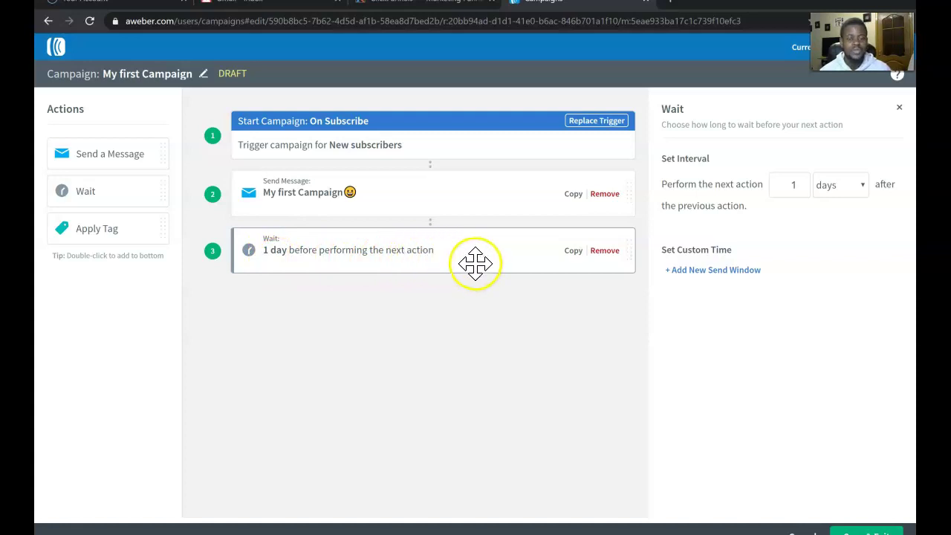
Try wait intervals of 1 hour and 2 hours, and restore the interval to 1 day.
click(817, 187)
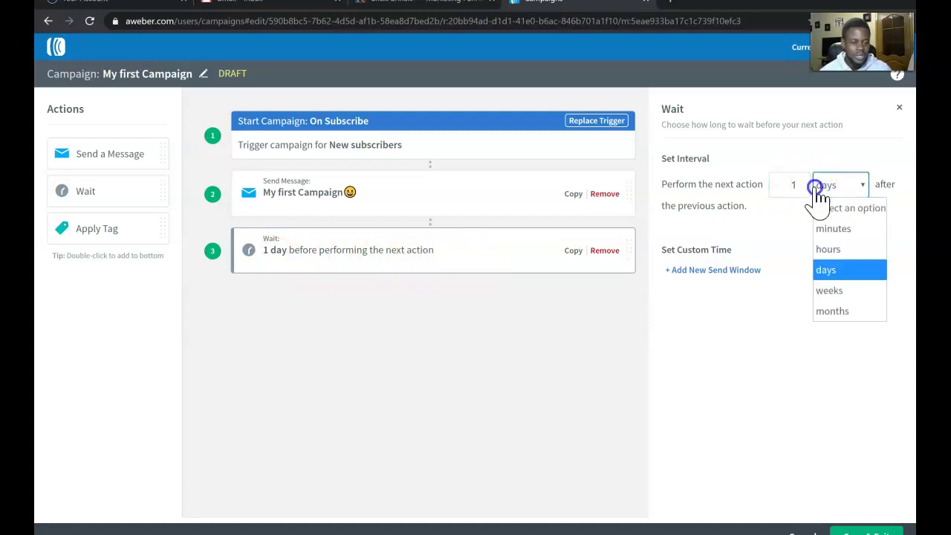
click(827, 249)
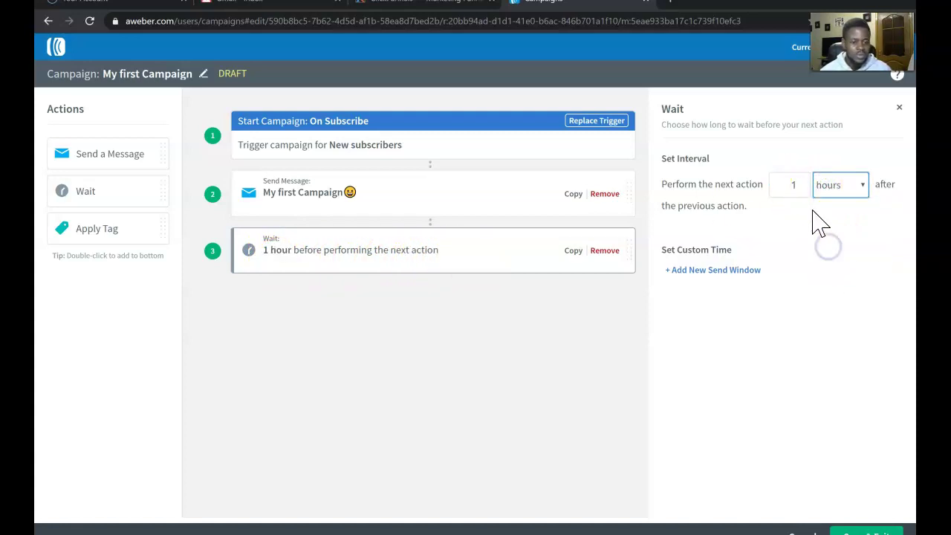
click(802, 182)
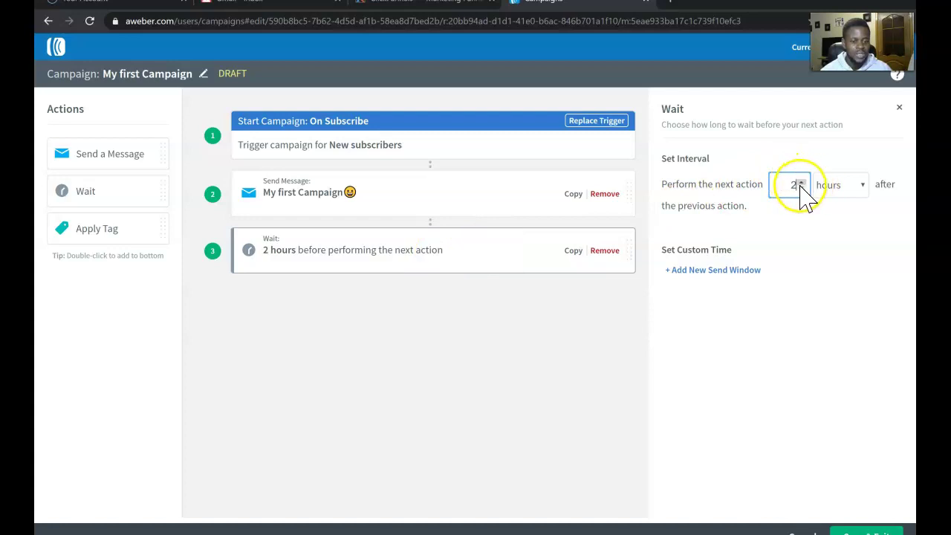
click(801, 188)
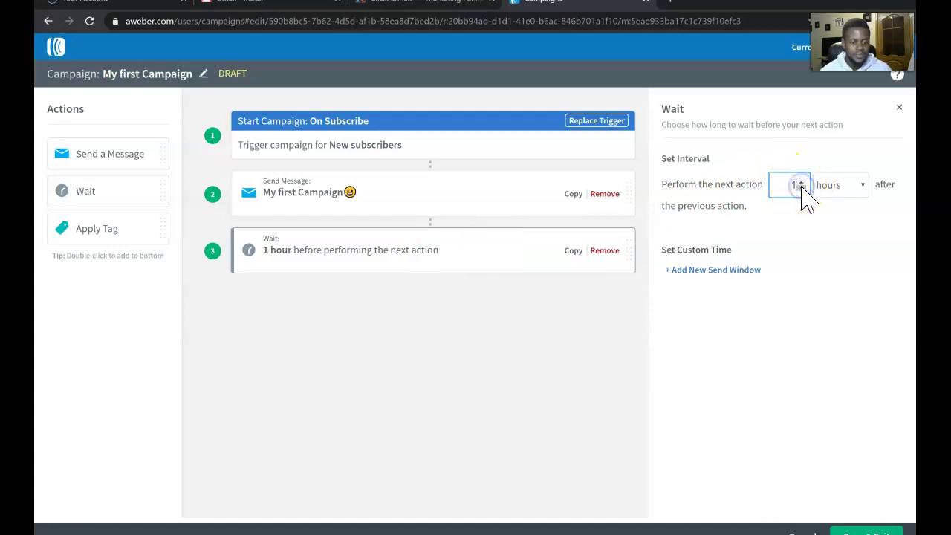
click(843, 186)
click(841, 270)
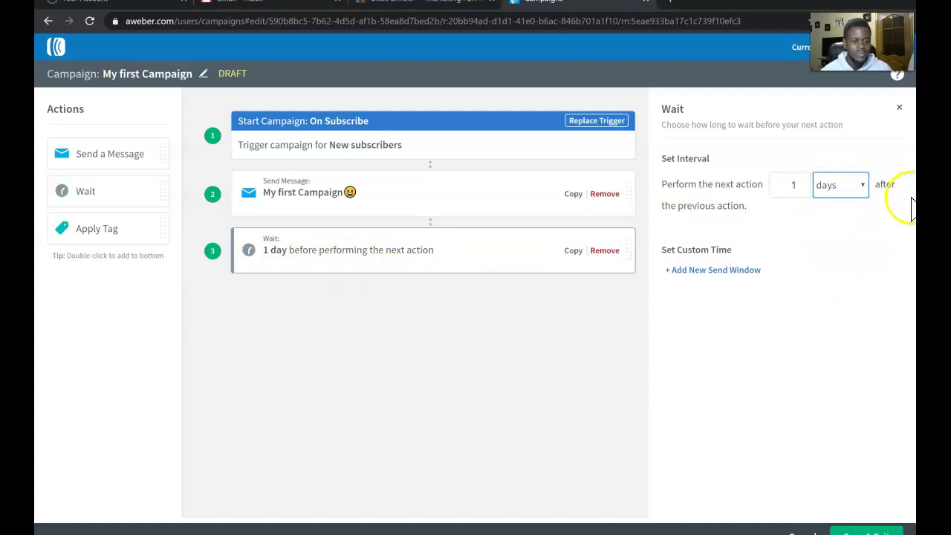
click(847, 196)
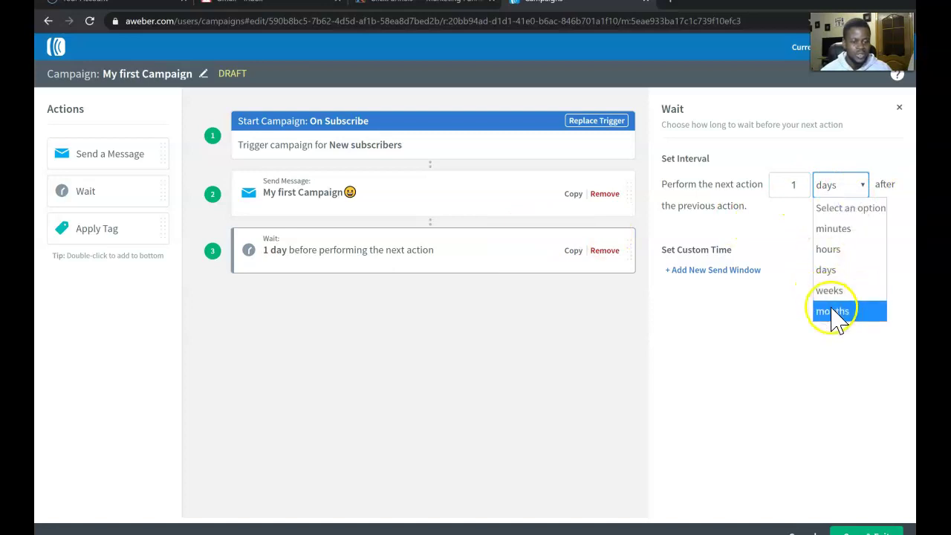
click(416, 254)
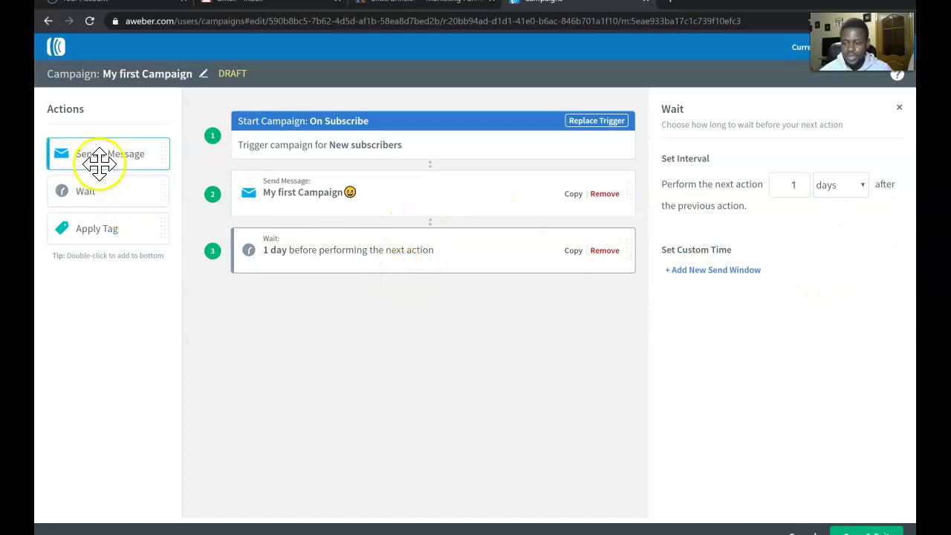
Add a Send Message action below the wait and create its message with the Drag & Drop Email Builder.
drag(85, 151, 339, 305)
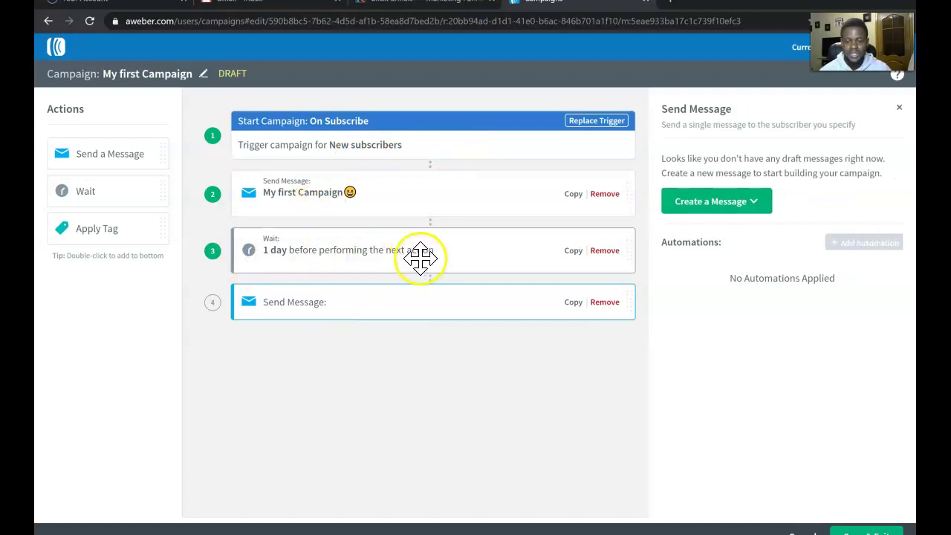
click(449, 238)
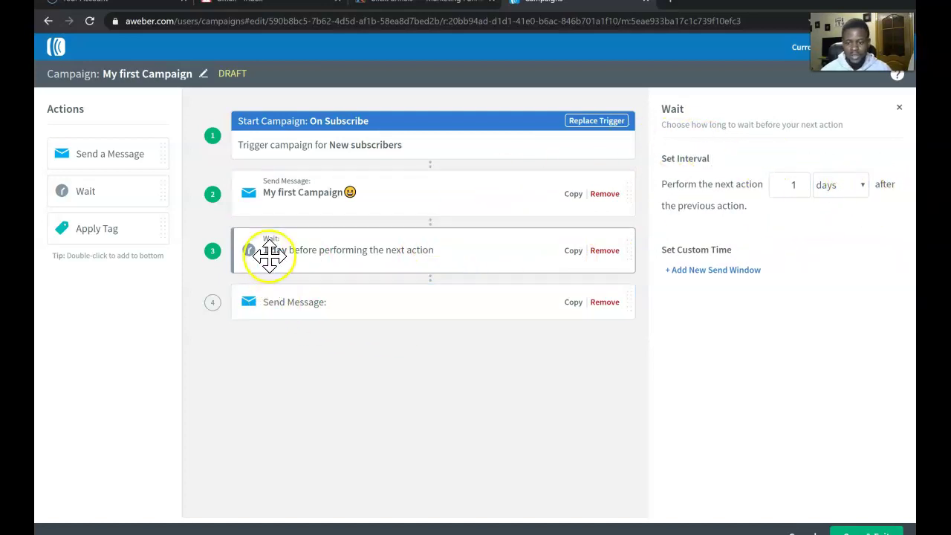
click(320, 292)
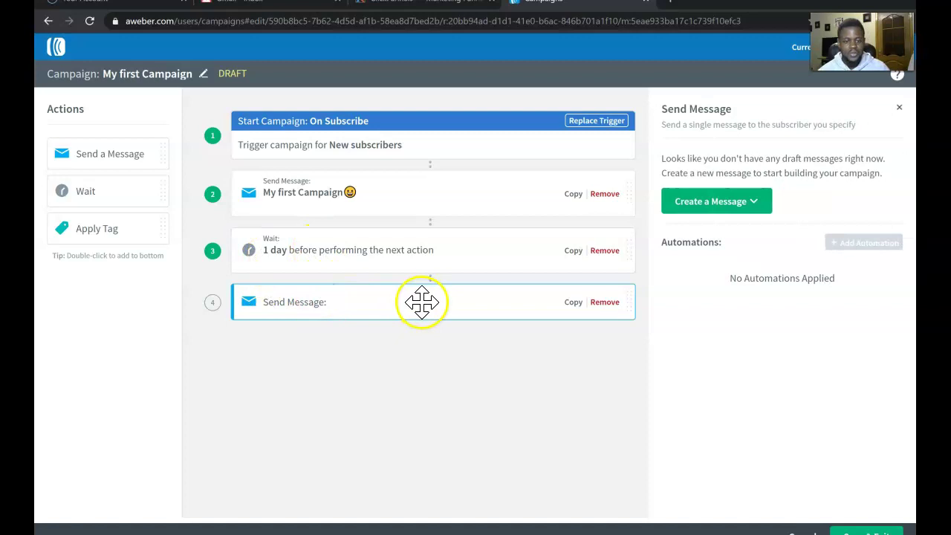
click(731, 204)
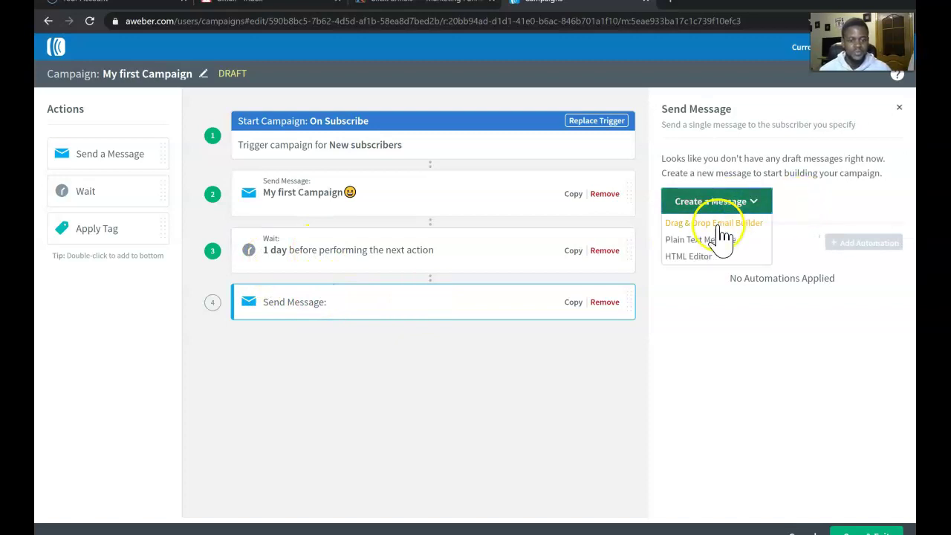
click(716, 222)
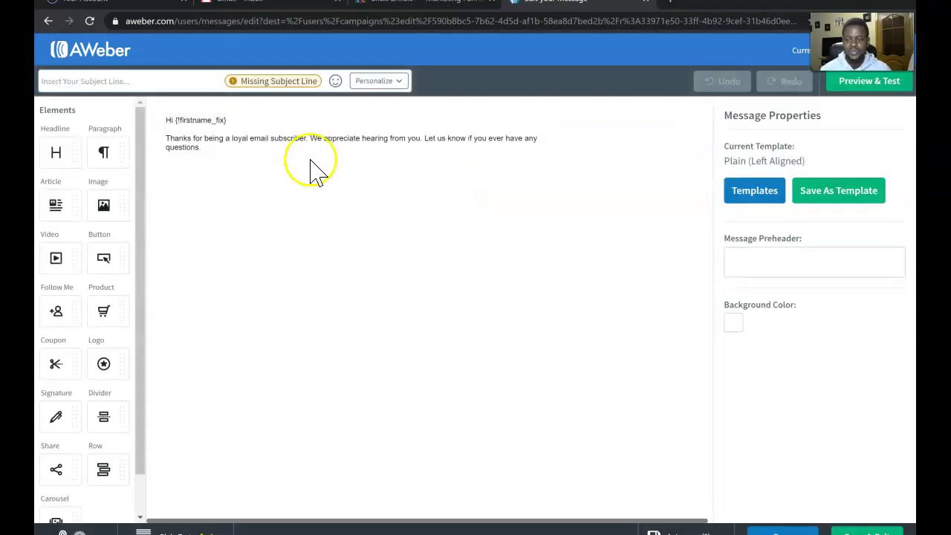
Insert the filler text "hfdhfhfhf" before the greeting and enter "ahahaha" as the subject line.
click(302, 153)
text(hfdhfhfhf)
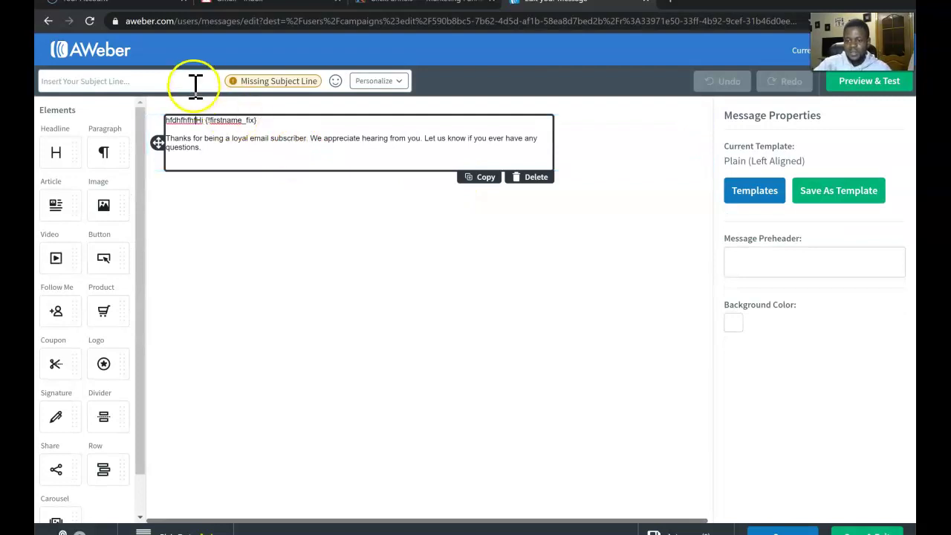
click(196, 86)
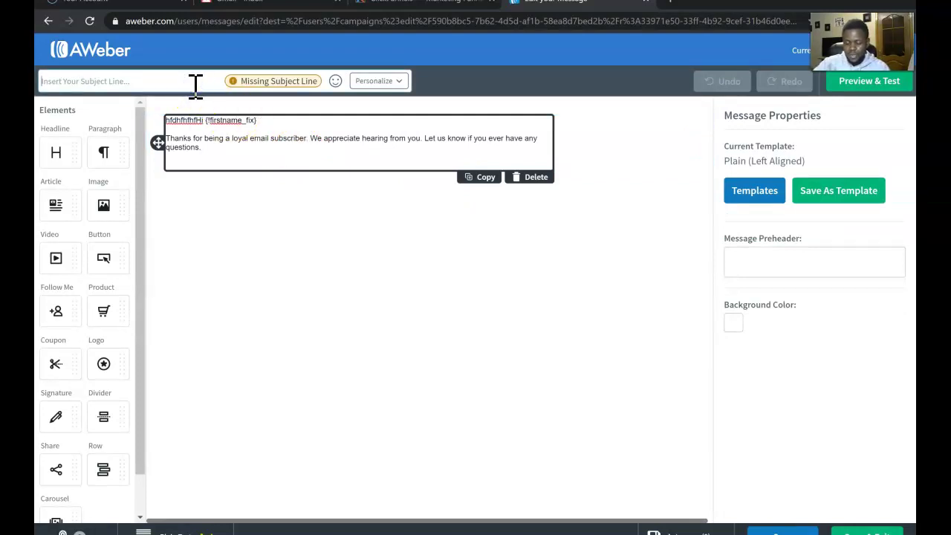
text(ahahaha)
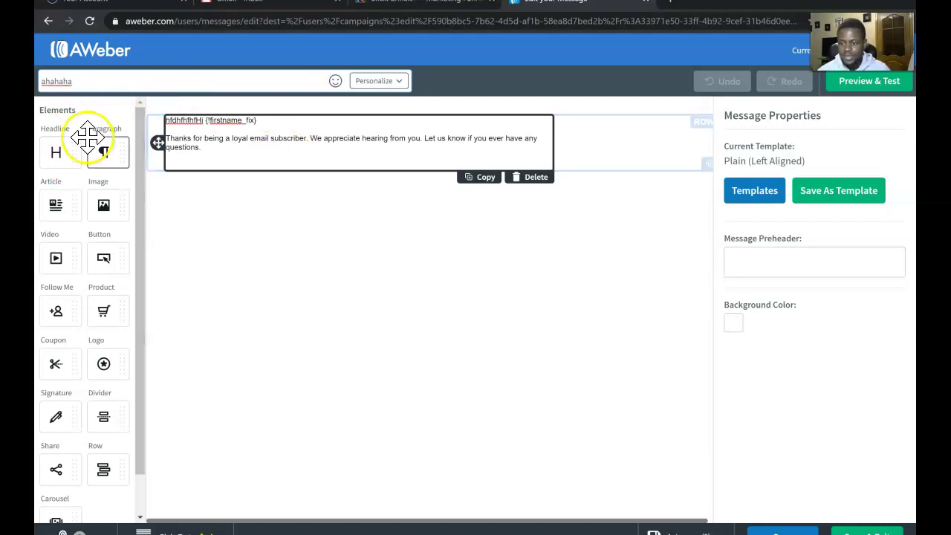
Add an image element above the message's text block.
drag(95, 206, 214, 101)
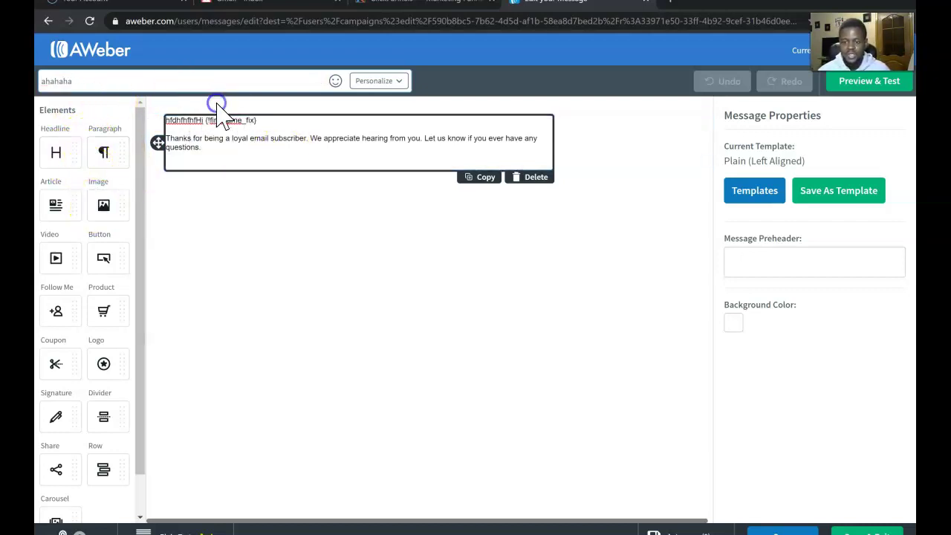
drag(103, 204, 227, 138)
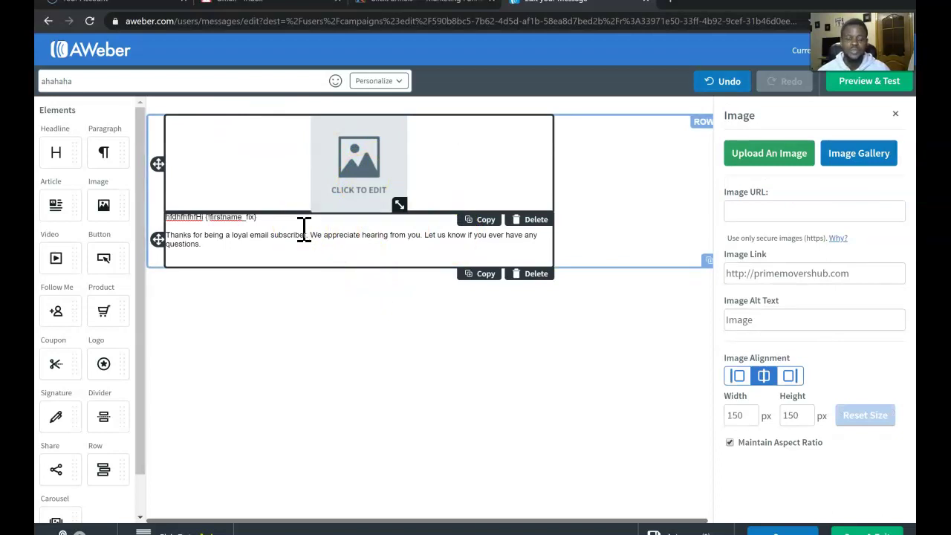
click(257, 238)
Replace the subject line with "Day 2".
click(80, 80)
key(BackSpace)
key(BackSpace)
key(BackSpace)
key(BackSpace)
key(BackSpace)
key(BackSpace)
key(BackSpace)
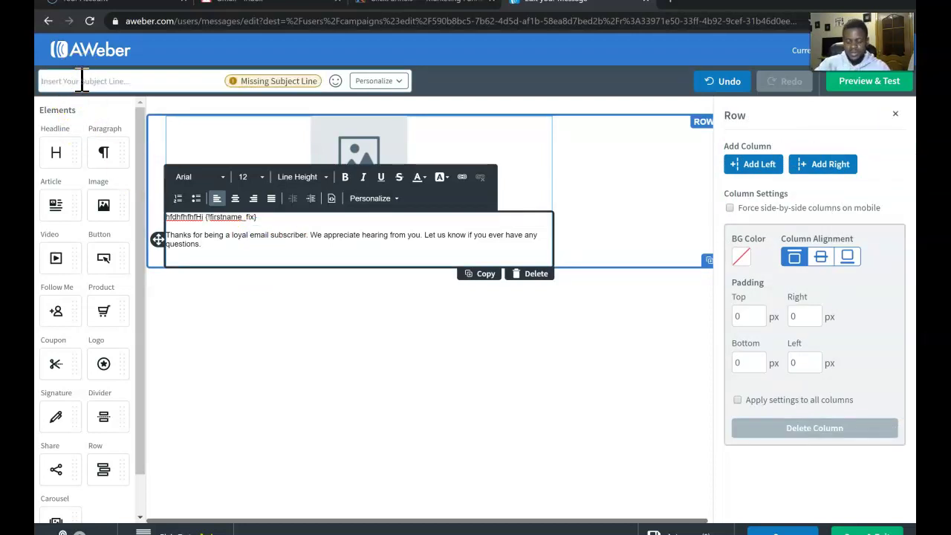
text(the)
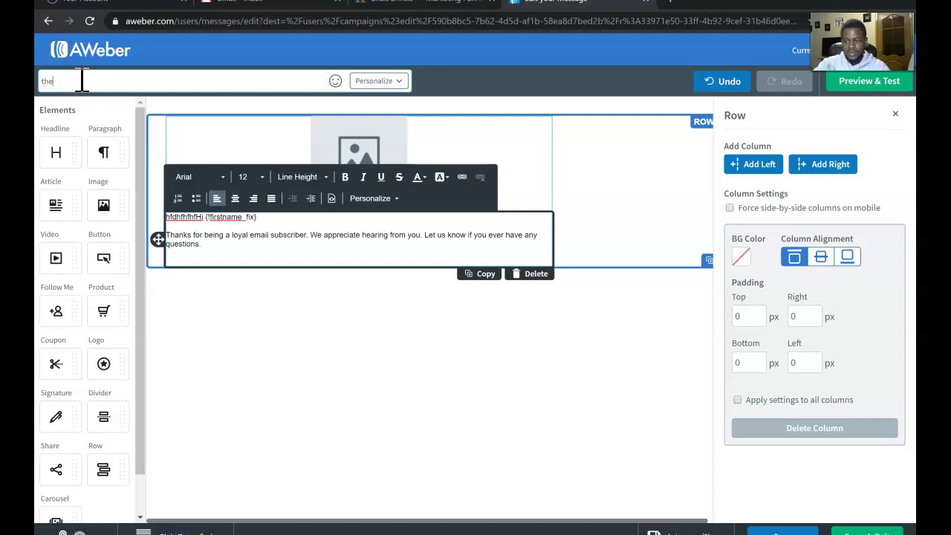
key(BackSpace)
key(BackSpace)
text(Day 2)
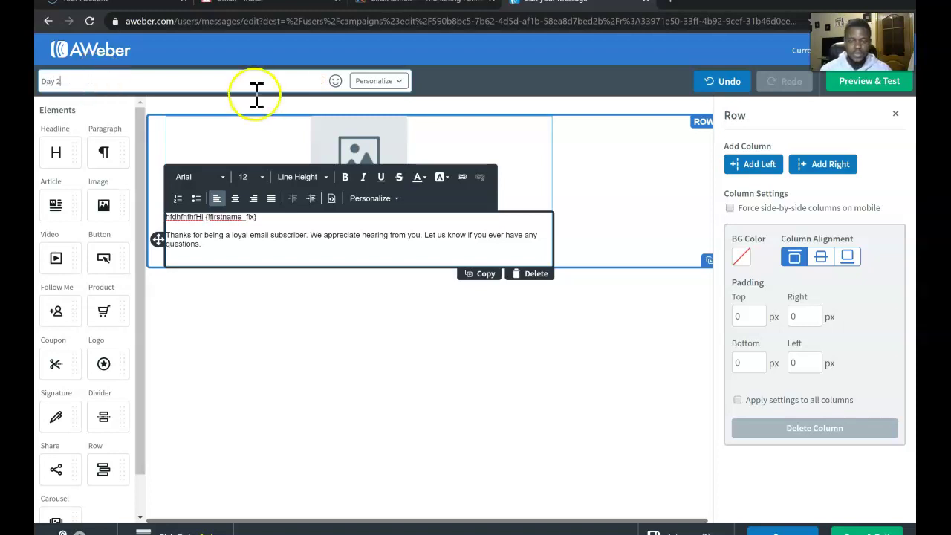
Save and exit the Day 2 message, and add another Send Message action below it in the campaign.
click(356, 151)
click(329, 149)
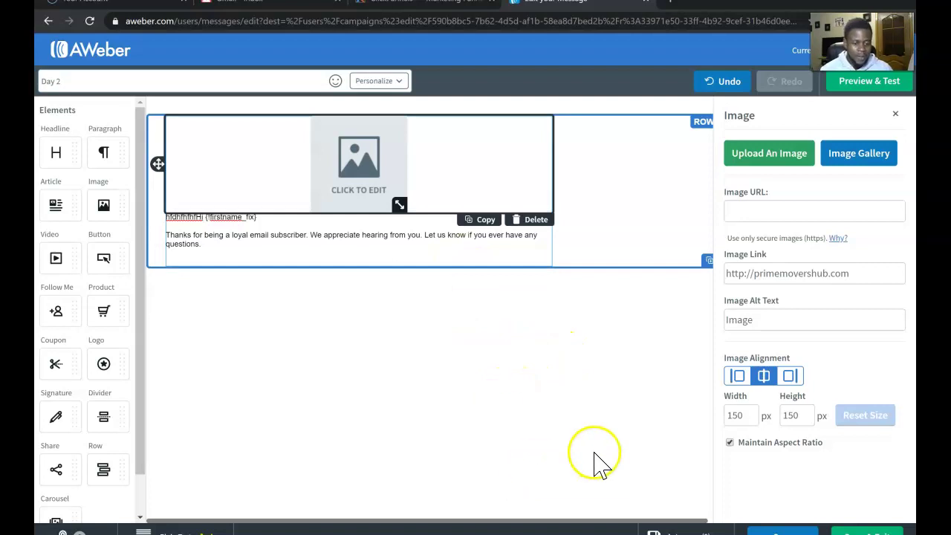
click(867, 532)
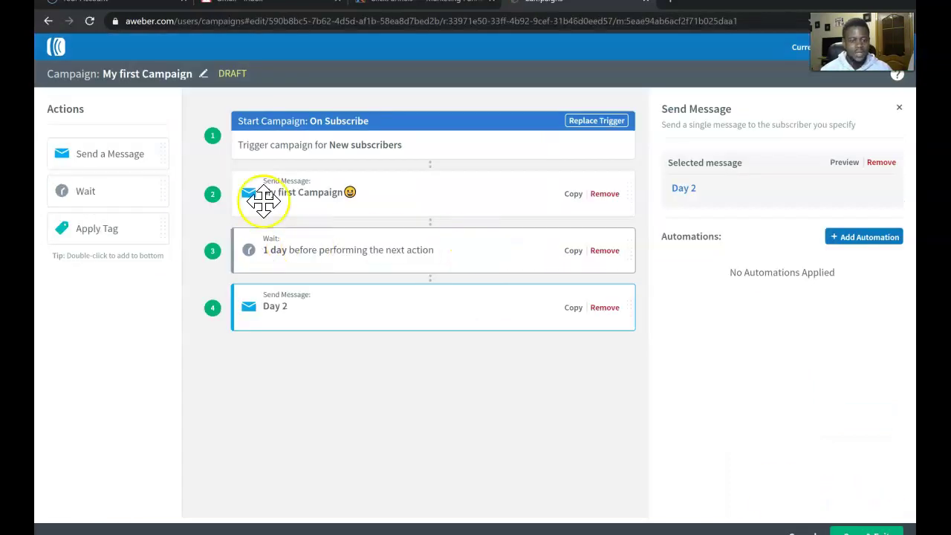
drag(105, 154, 357, 359)
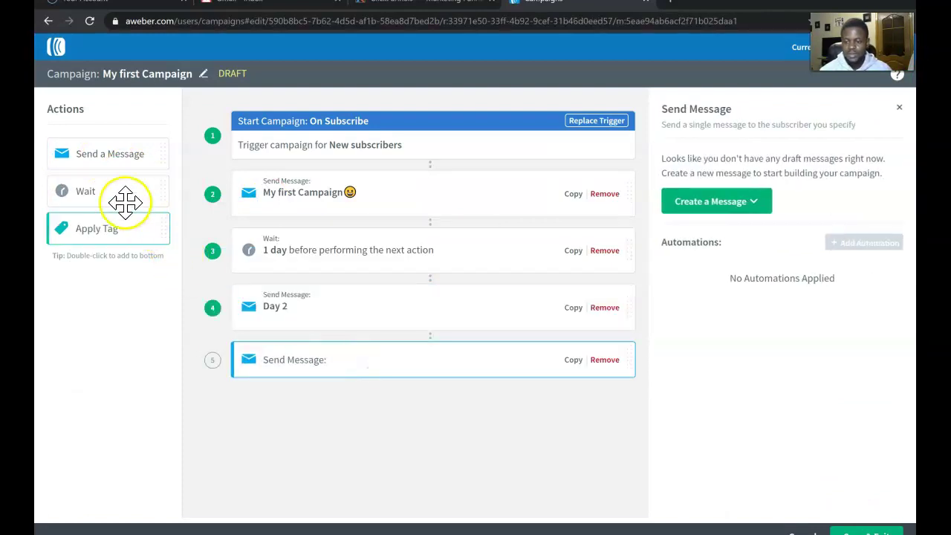
Insert a Wait action between the Day 2 message and the empty Send Message action, and set its interval to 3 days.
drag(117, 191, 361, 356)
drag(297, 344, 299, 307)
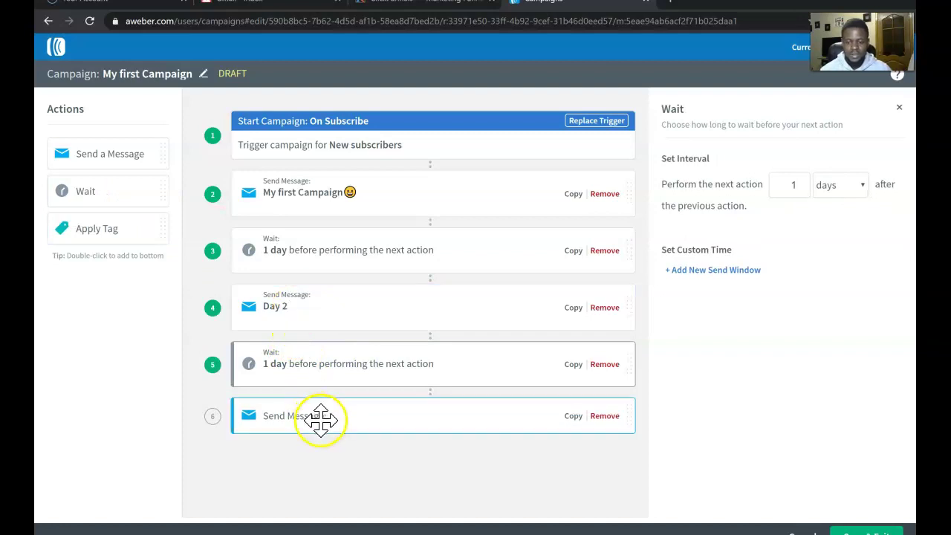
click(394, 415)
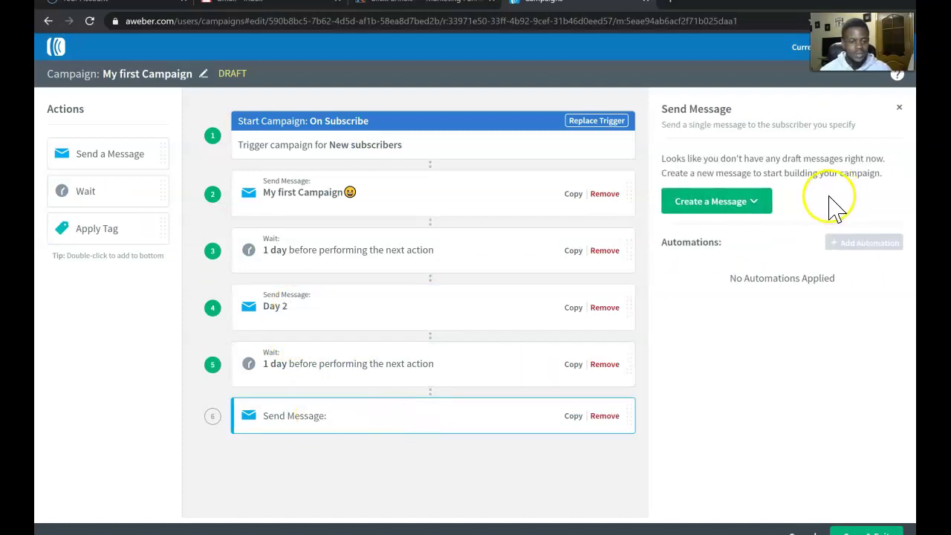
click(339, 371)
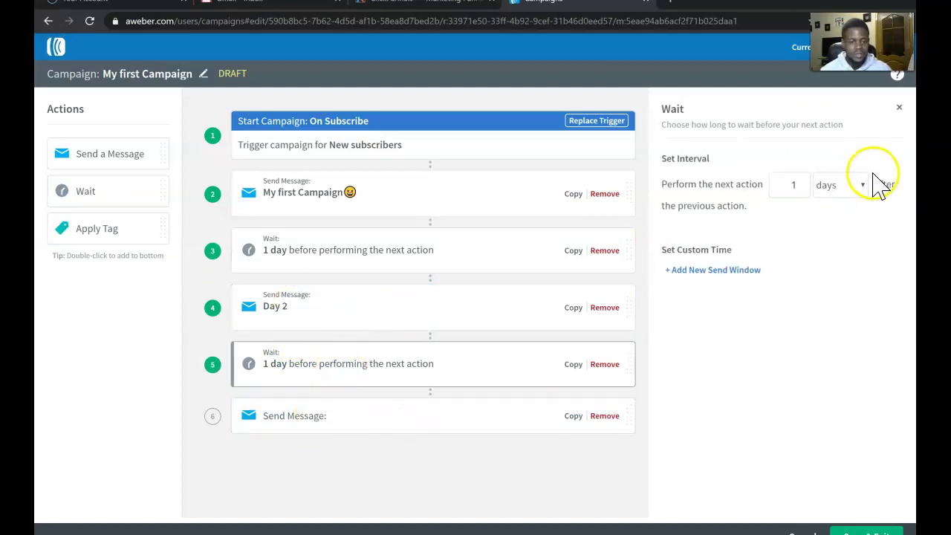
click(792, 190)
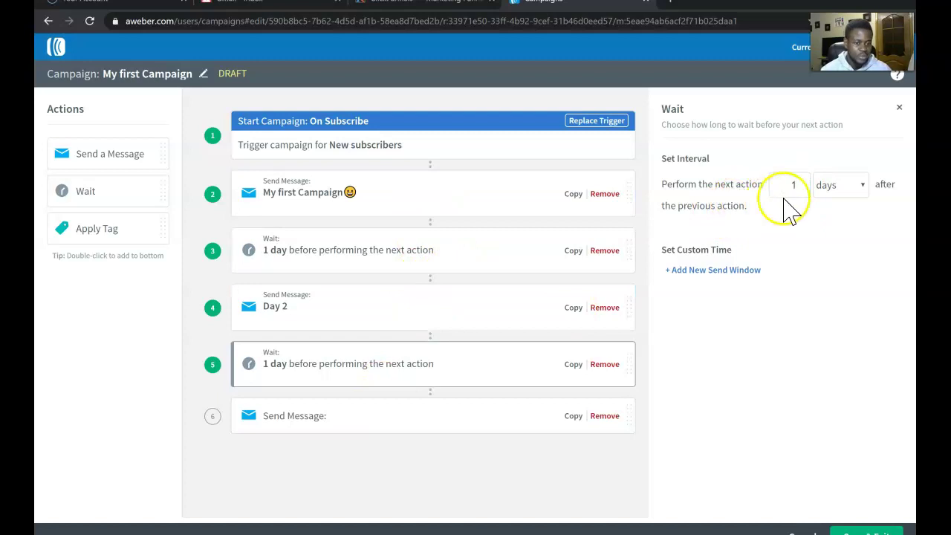
double_click(804, 186)
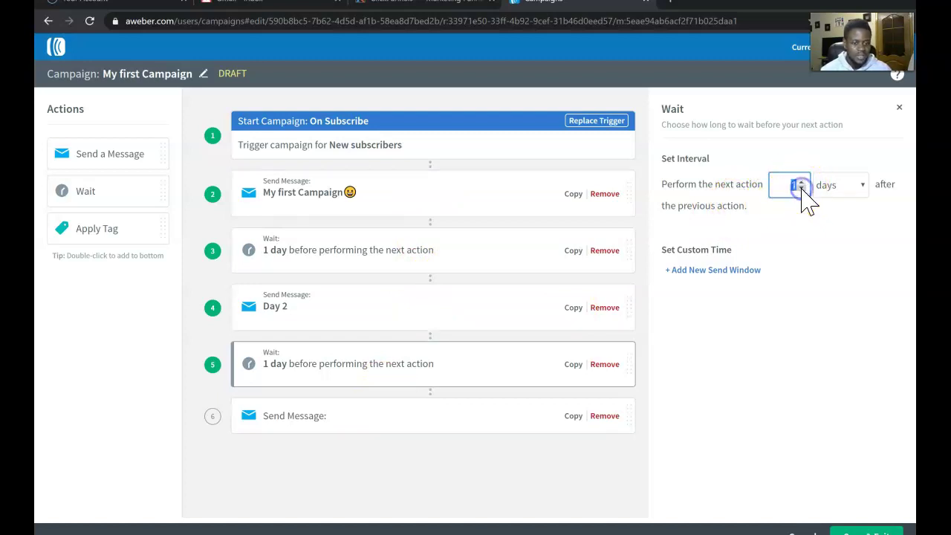
text(3)
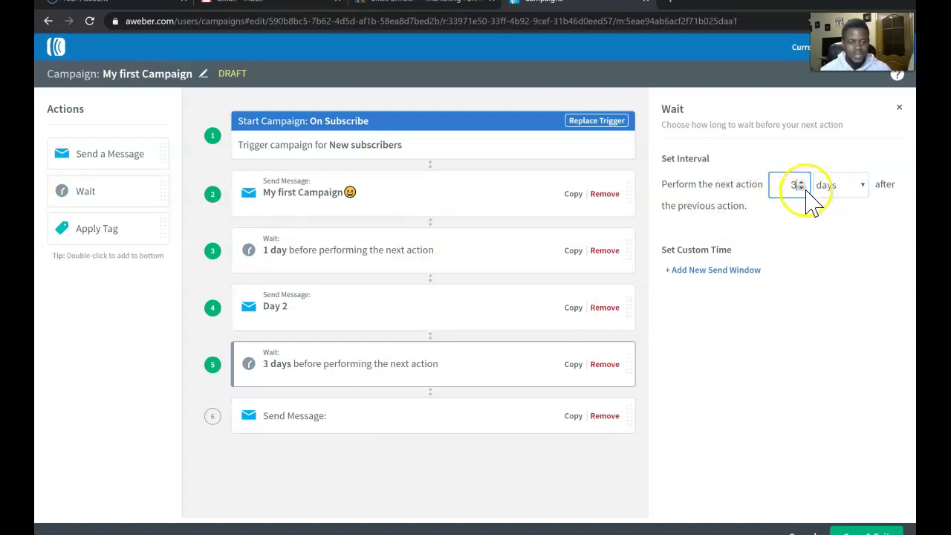
Save the campaign and exit to the campaign list, leaving the last Send Message action without a message.
click(363, 420)
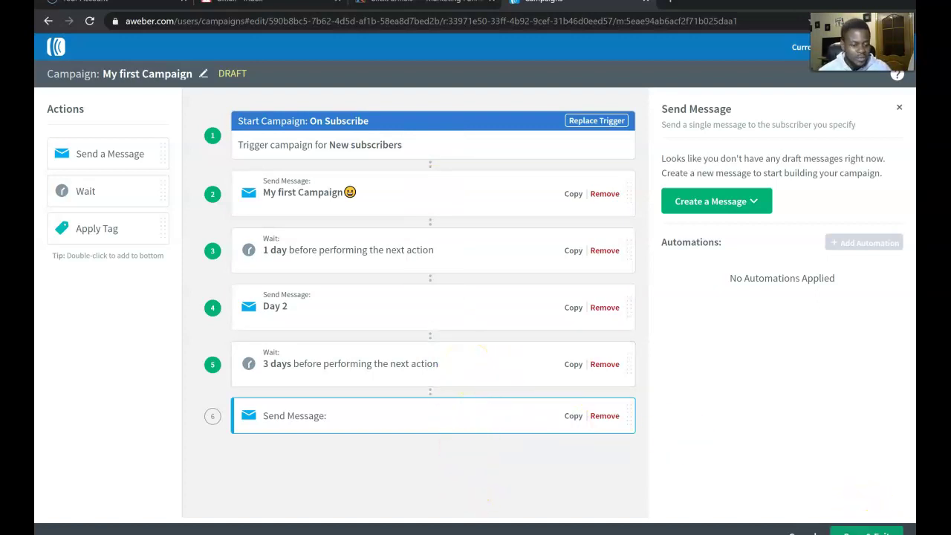
click(866, 532)
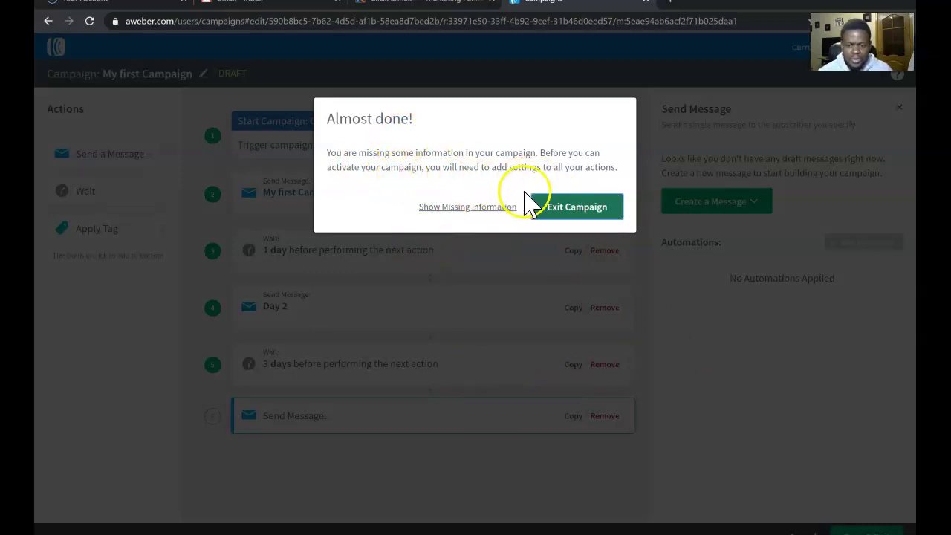
click(596, 206)
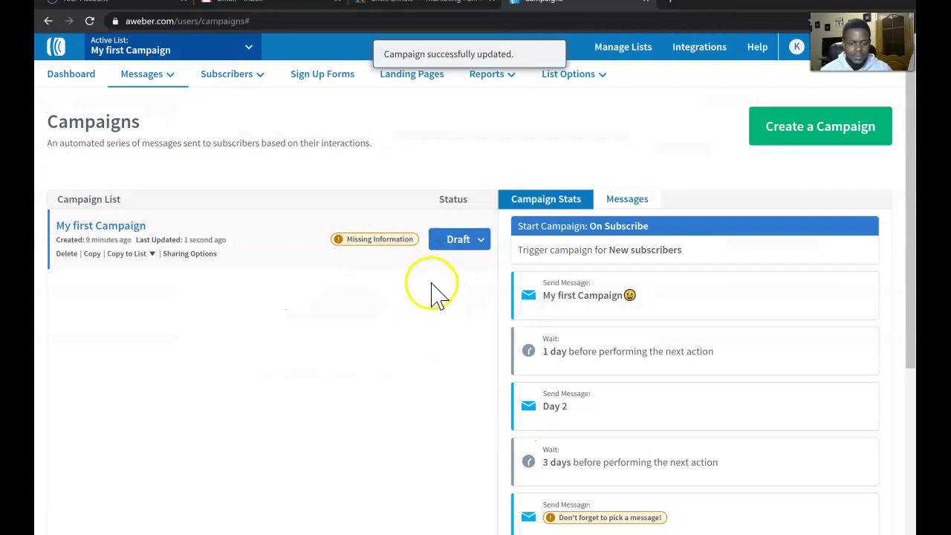
Reopen My first Campaign and remove the empty Send Message, both Wait actions and the Day 2 message, keeping only the first message.
click(129, 227)
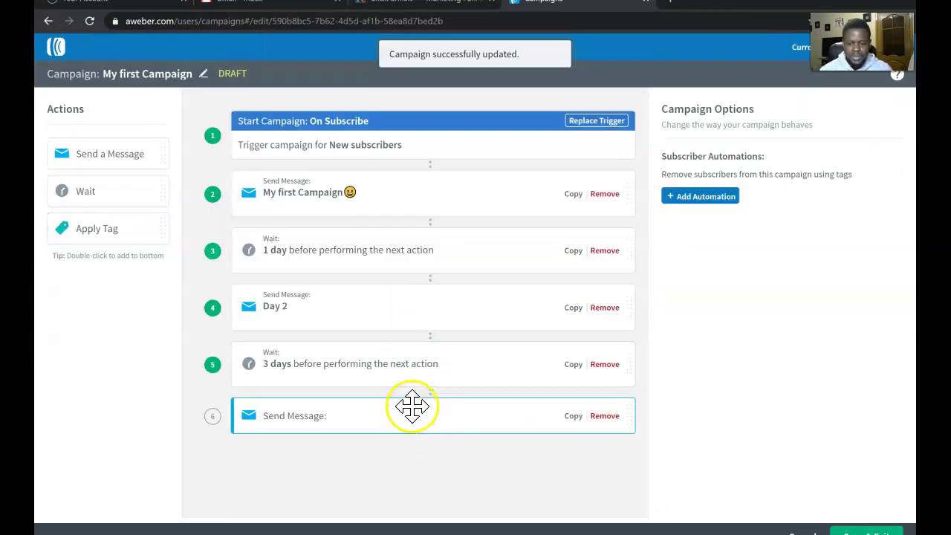
click(413, 416)
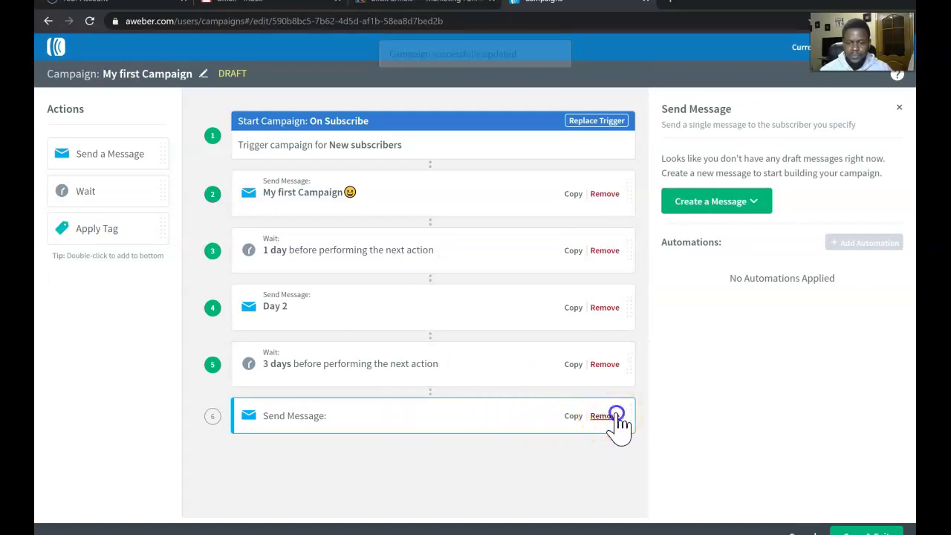
click(616, 418)
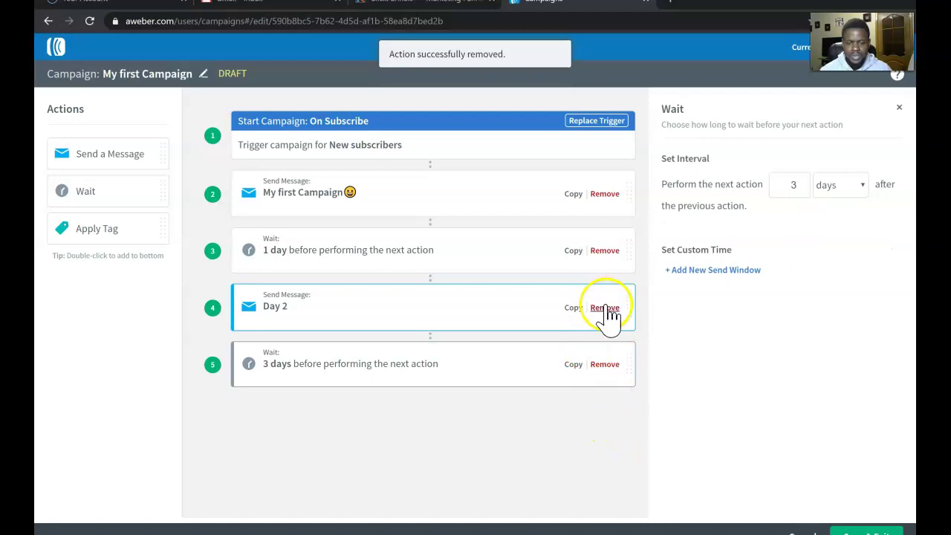
click(599, 367)
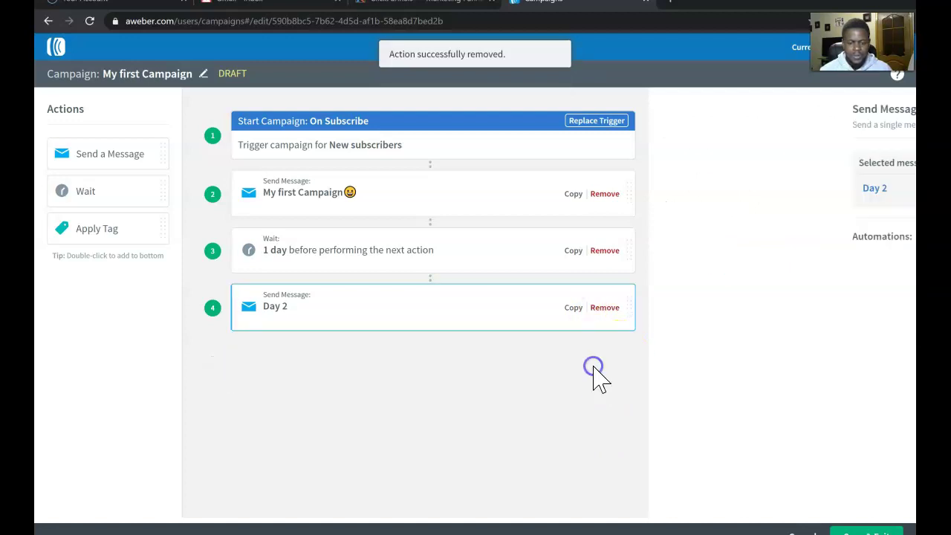
click(603, 309)
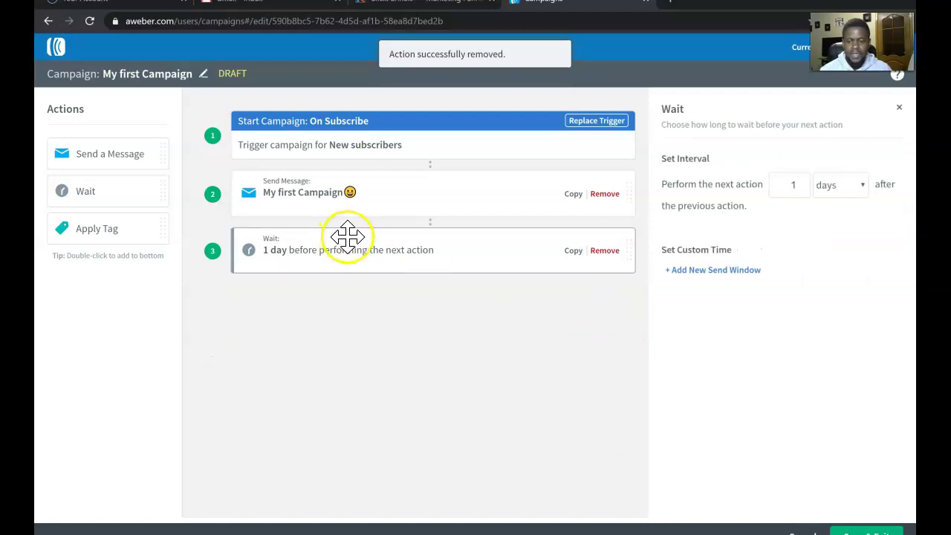
click(605, 251)
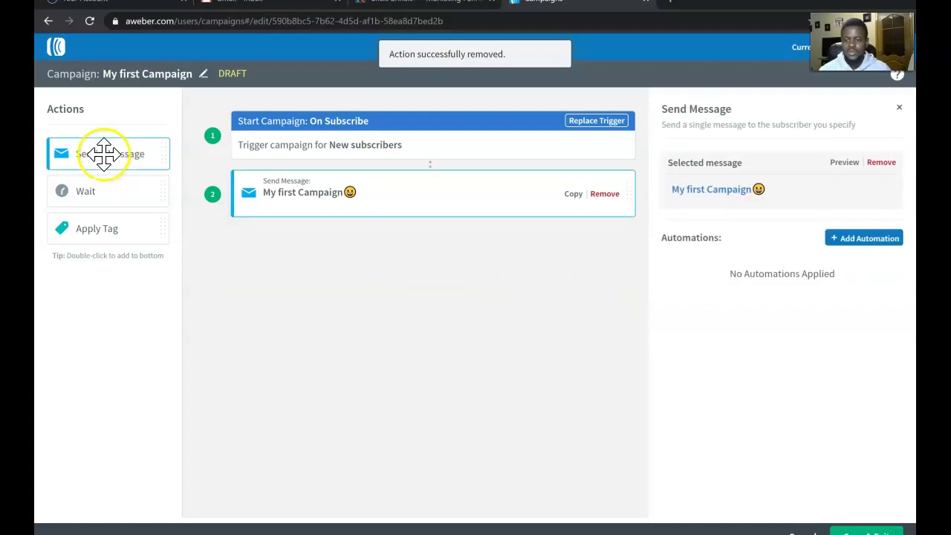
Save and exit the campaign, and activate My first Campaign in the campaign list.
click(881, 532)
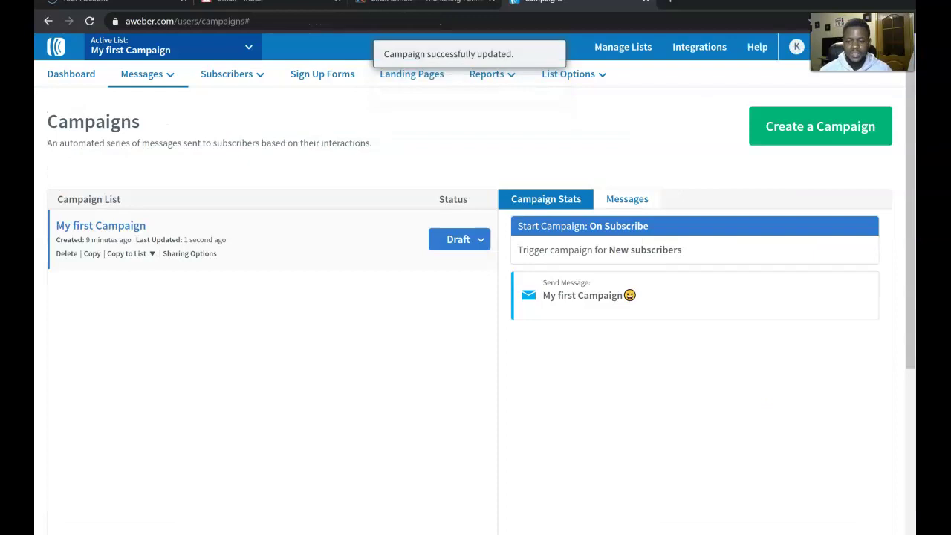
click(468, 245)
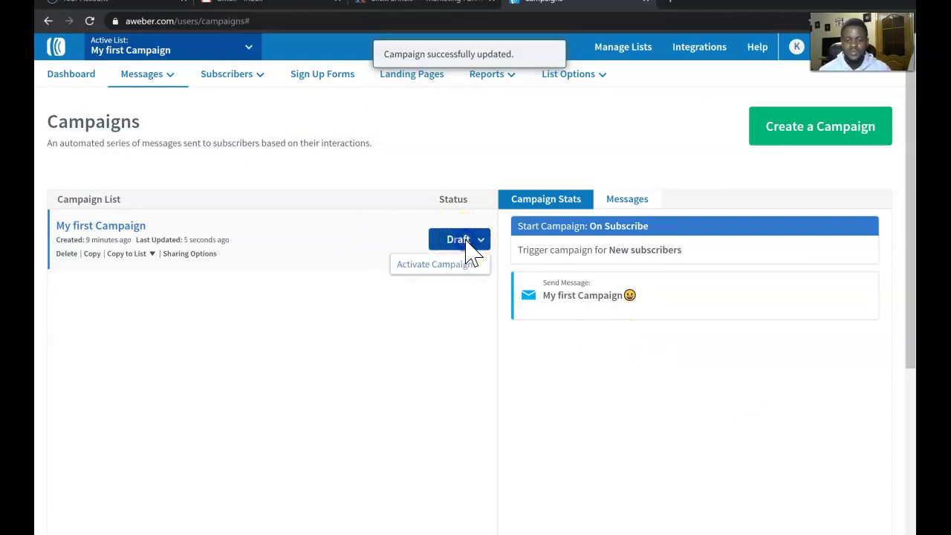
click(437, 269)
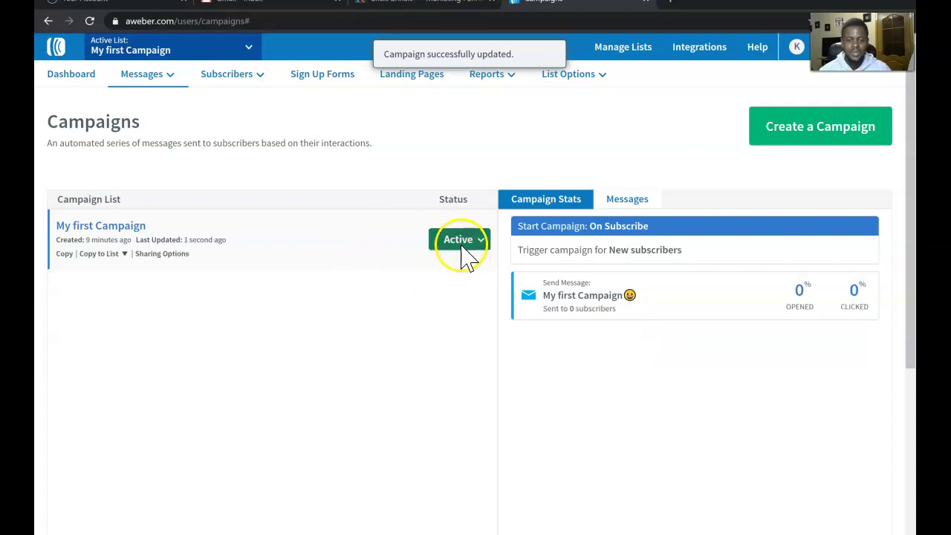